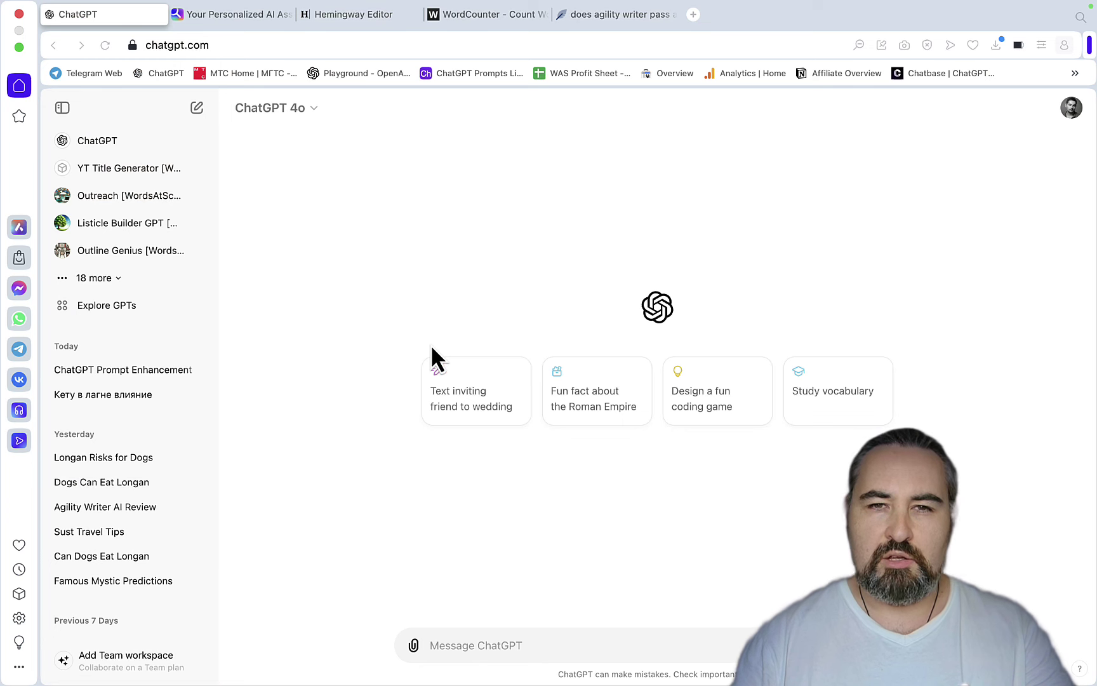
Look over ChatGPT's model list without switching, then select the longan article prompt on the Freeform board
left_click(315, 109)
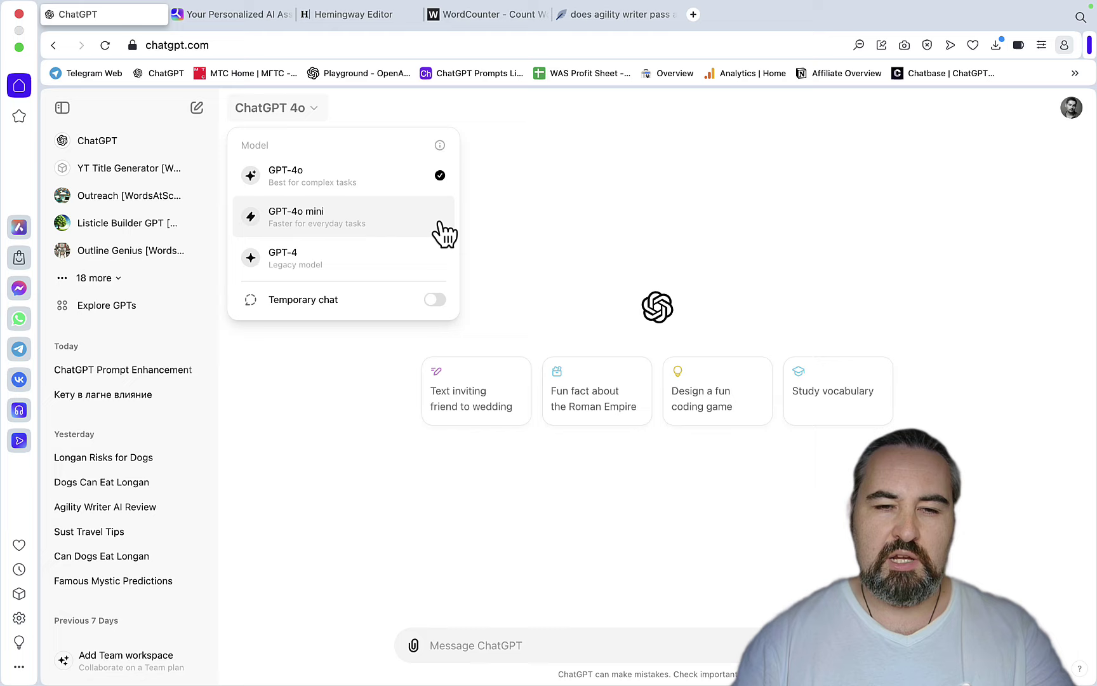
left_click(587, 219)
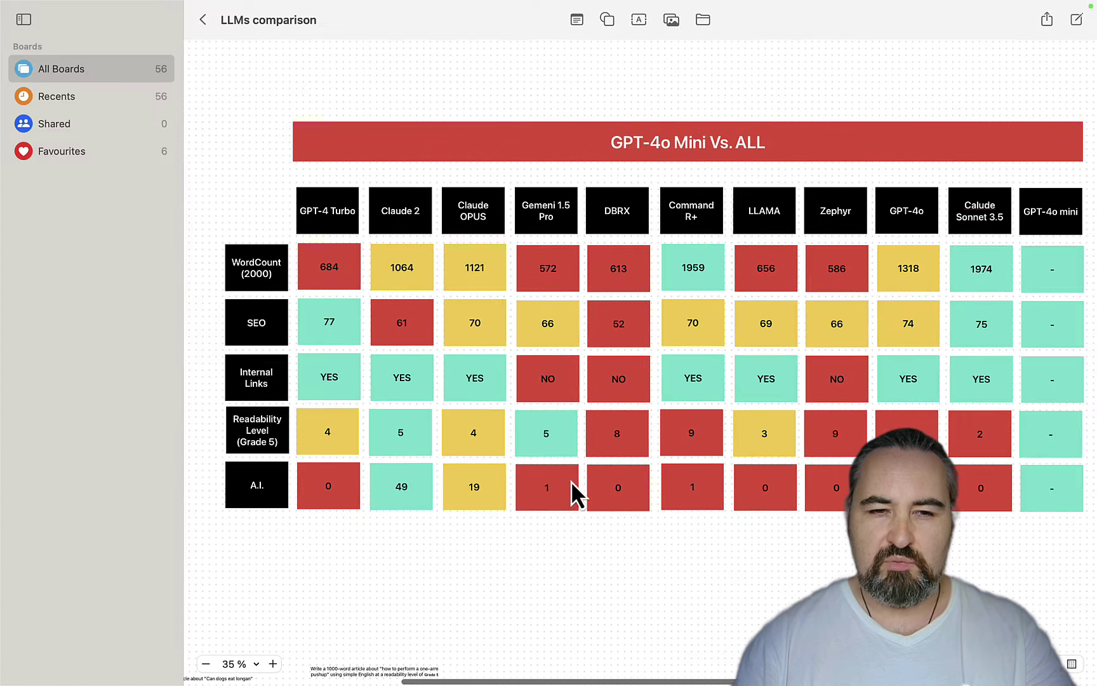
scroll(571, 481, "down", 5)
scroll(571, 480, "left", 5)
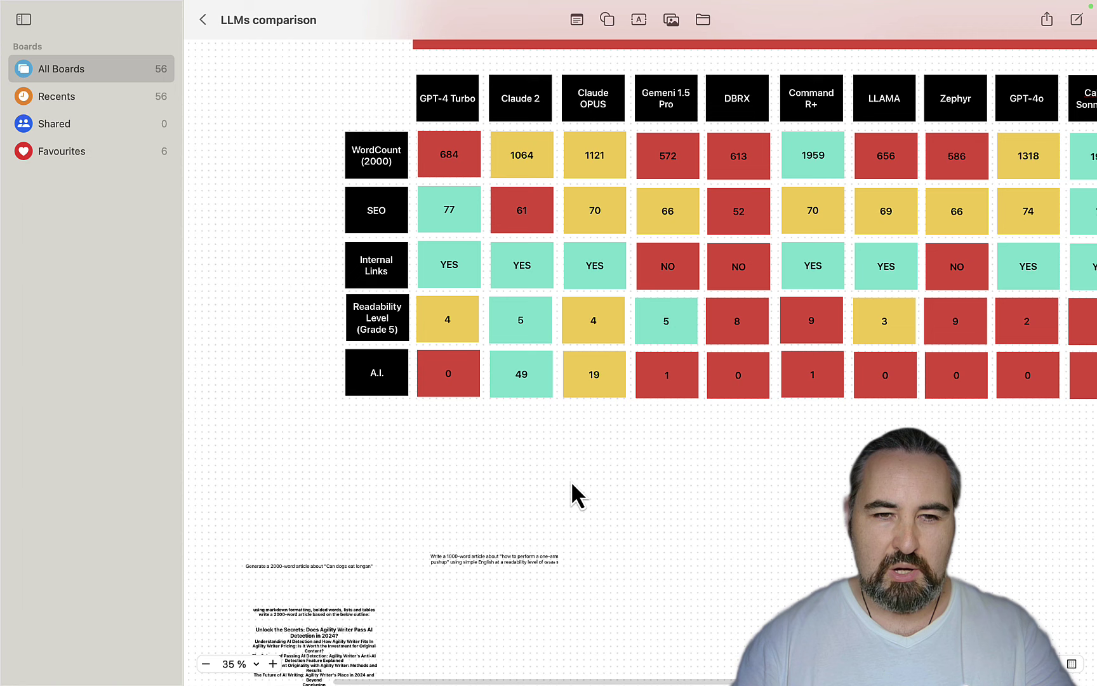
left_click(334, 565)
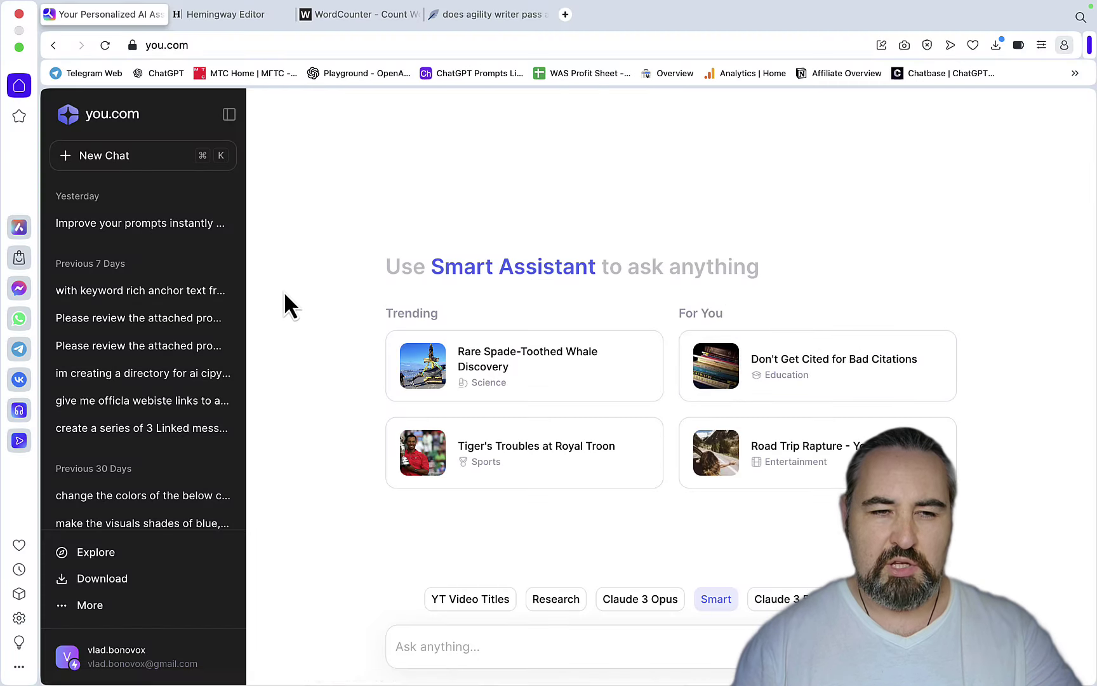
Choose GPT-4o mini in You.com and send the 2000-word dogs-and-longan article prompt
left_click(826, 599)
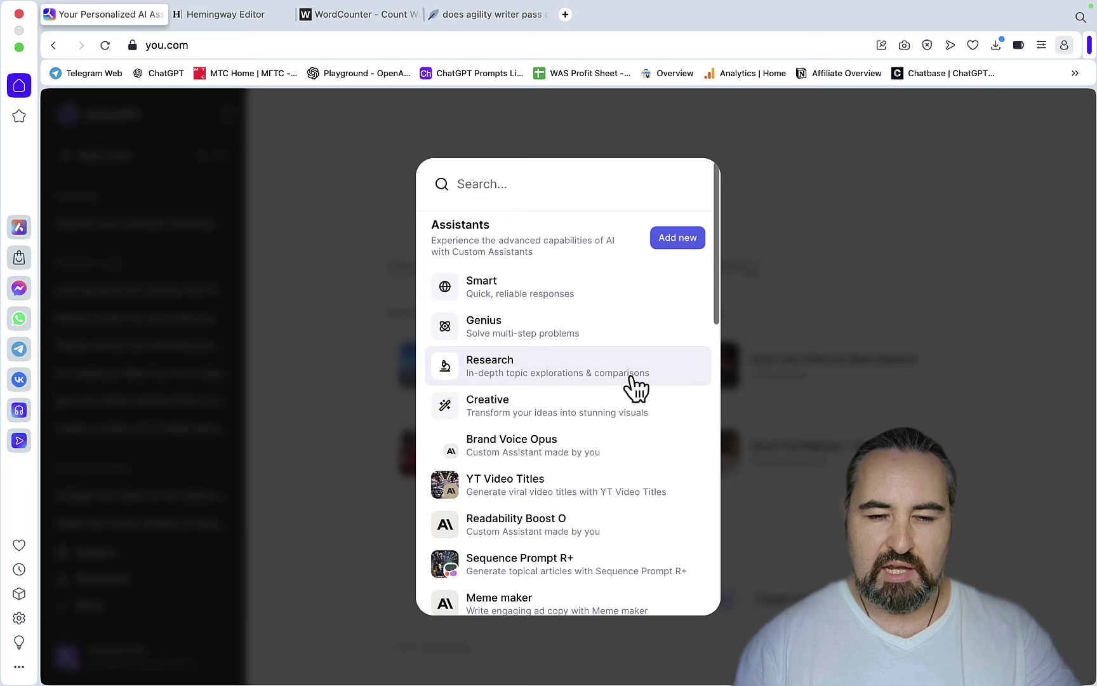
scroll(635, 387, "down", 12)
scroll(631, 387, "up", 9)
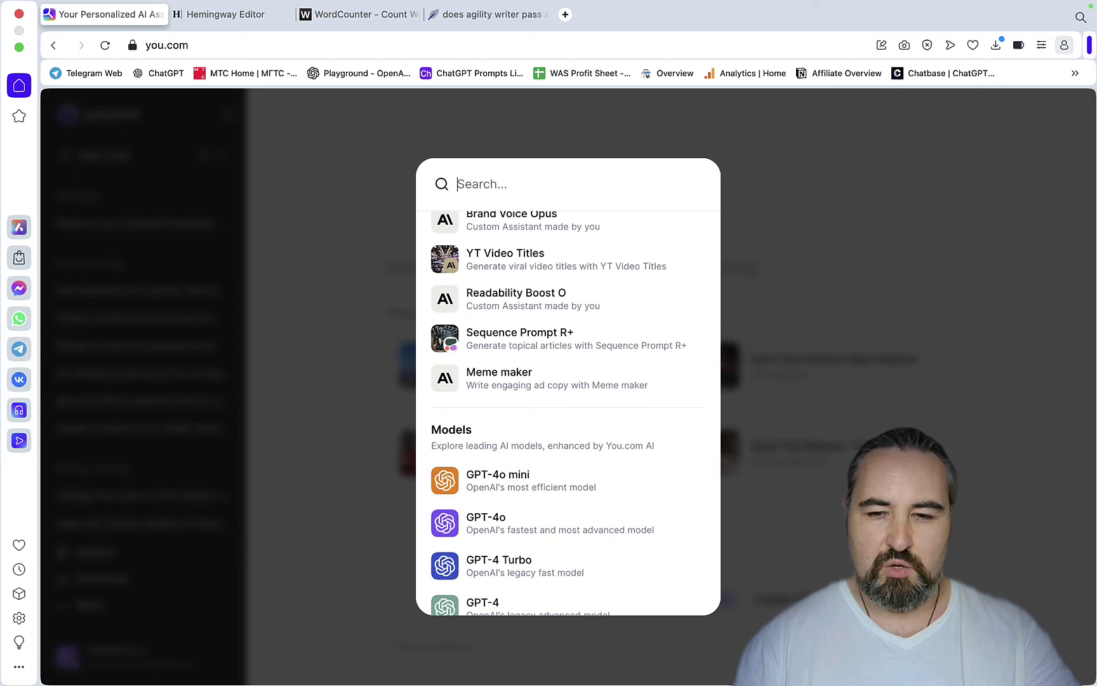
left_click(499, 480)
left_click(616, 653)
type("Generate a 2000-word article about \"can dogs eat longan\"")
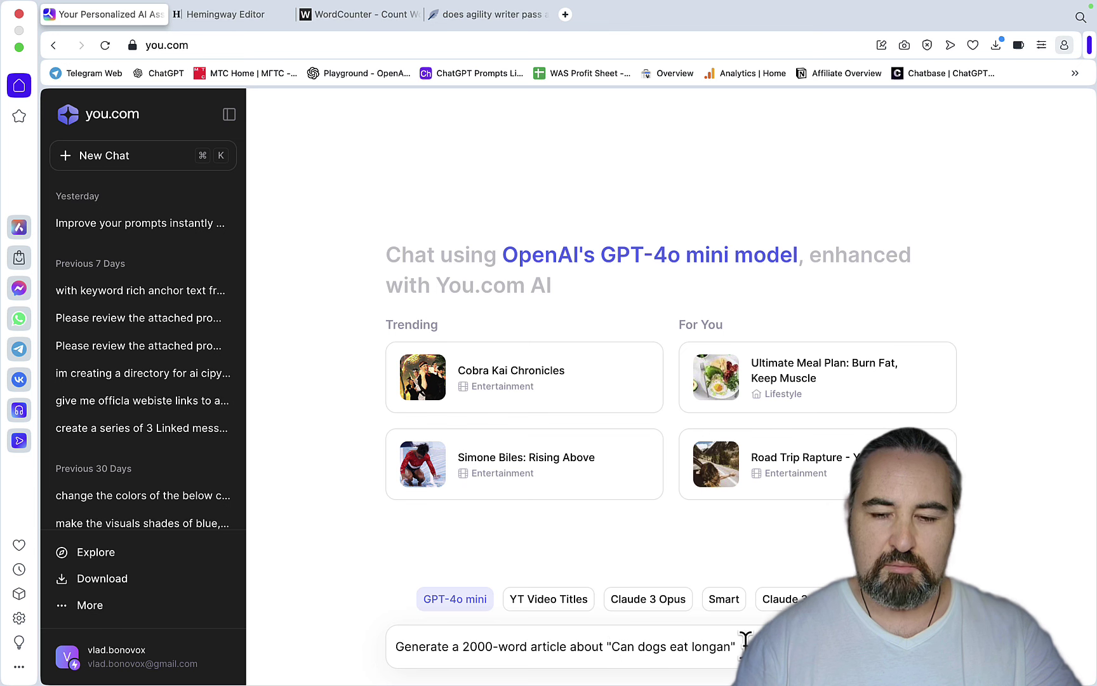
key("Return")
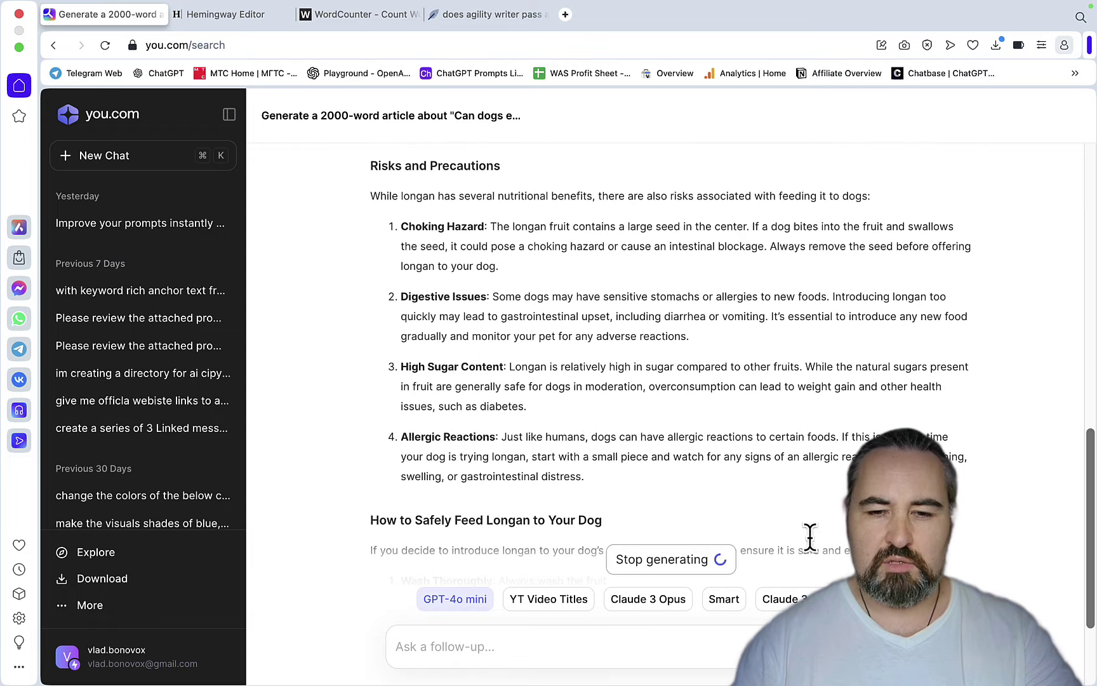
Copy the generated longan article into WordCounter, which counts 999 words
key("super+Tab")
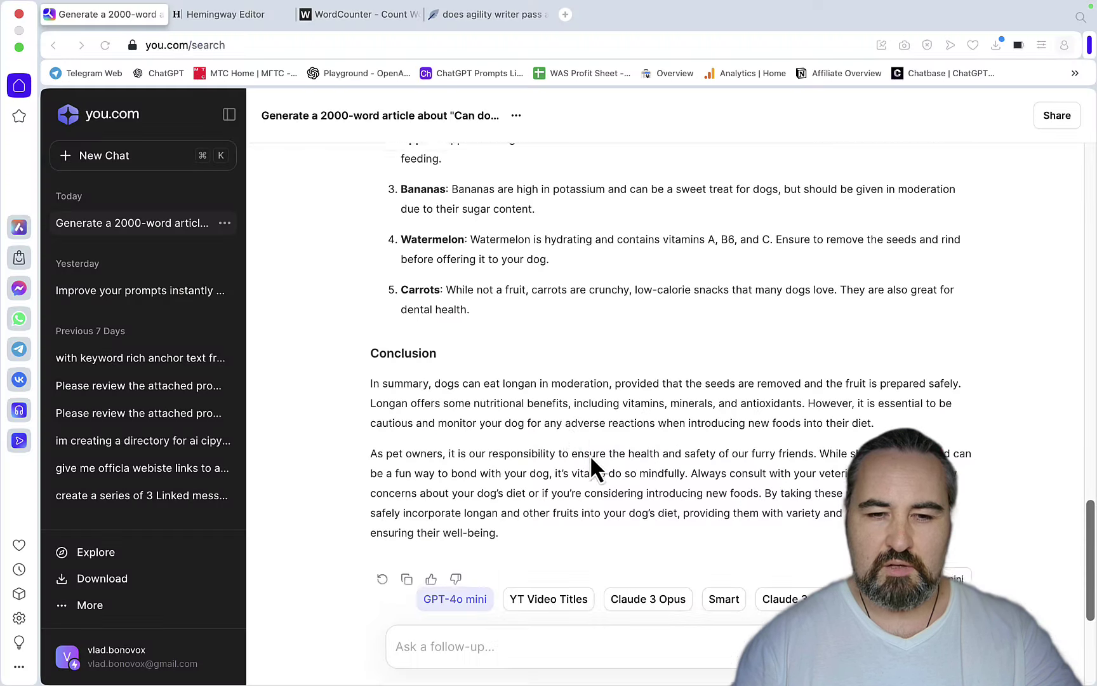
left_click(406, 525)
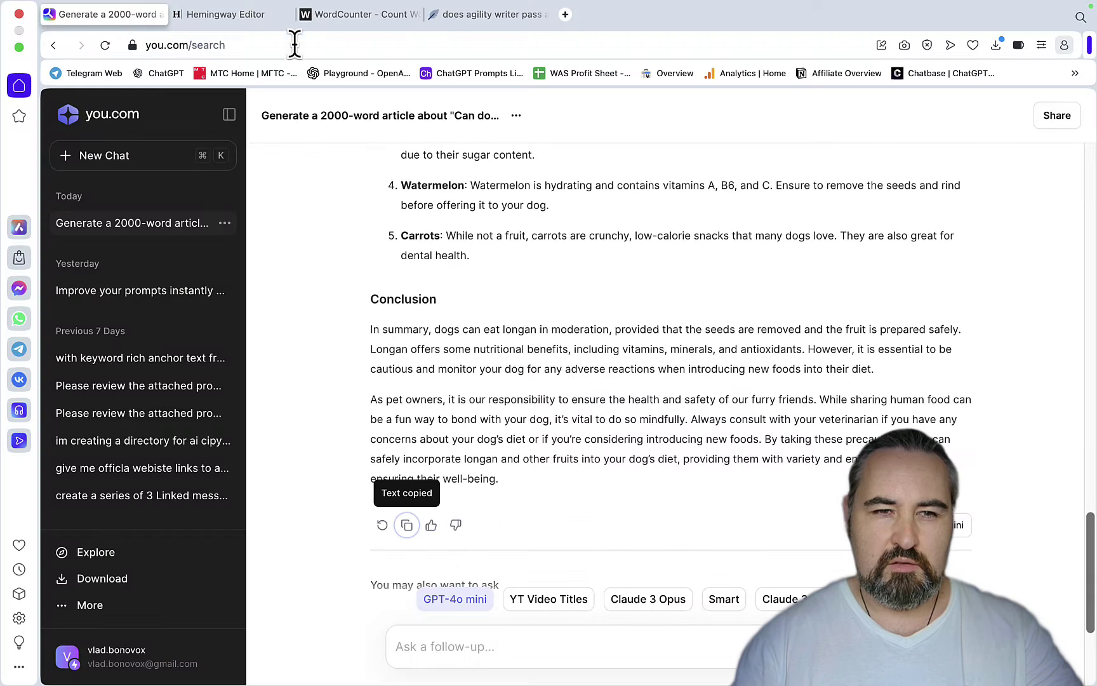
left_click(332, 19)
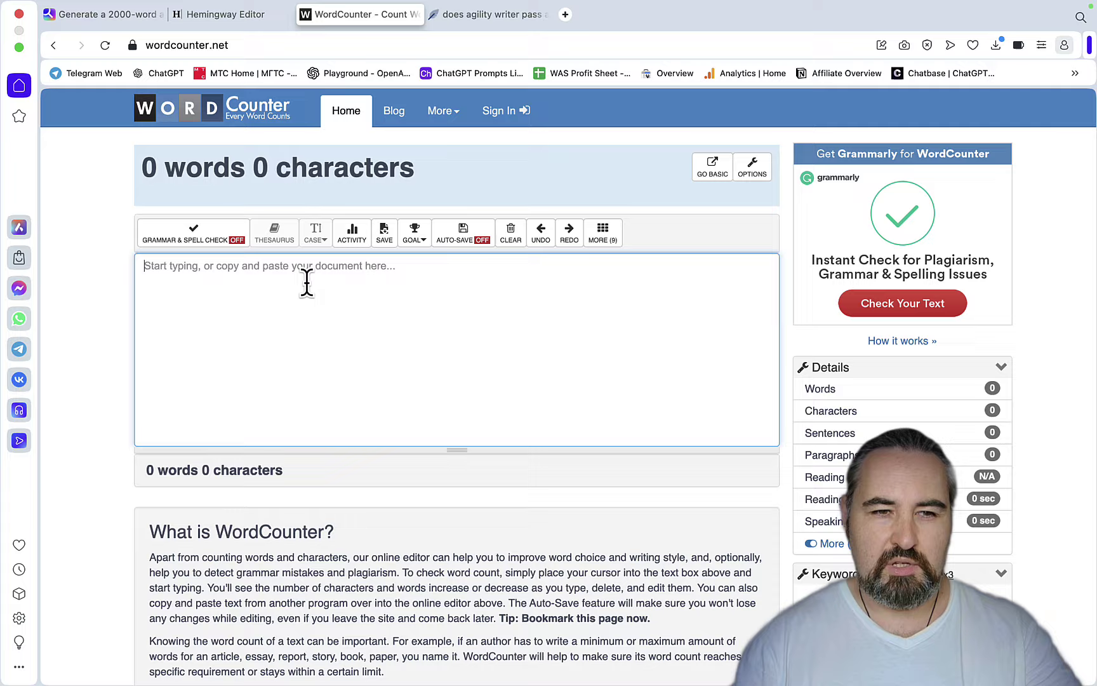
key("super+v")
scroll(306, 281, "up", 15)
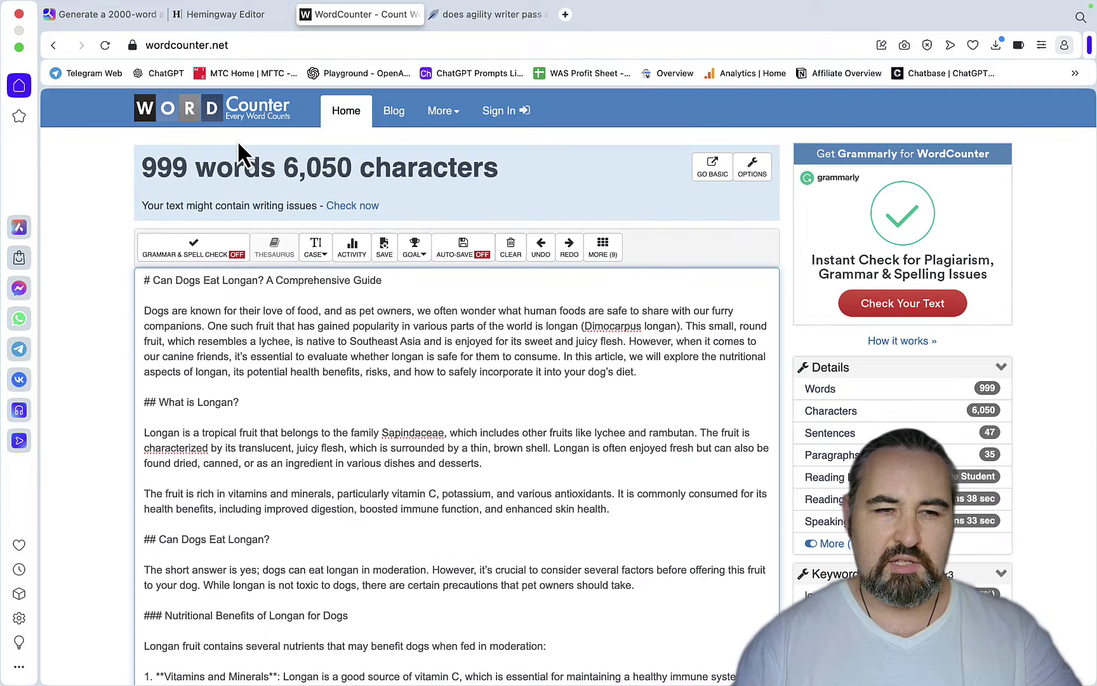
Render the longan article in markdowntohtml.com and select the rendered preview
left_click(561, 15)
type("m")
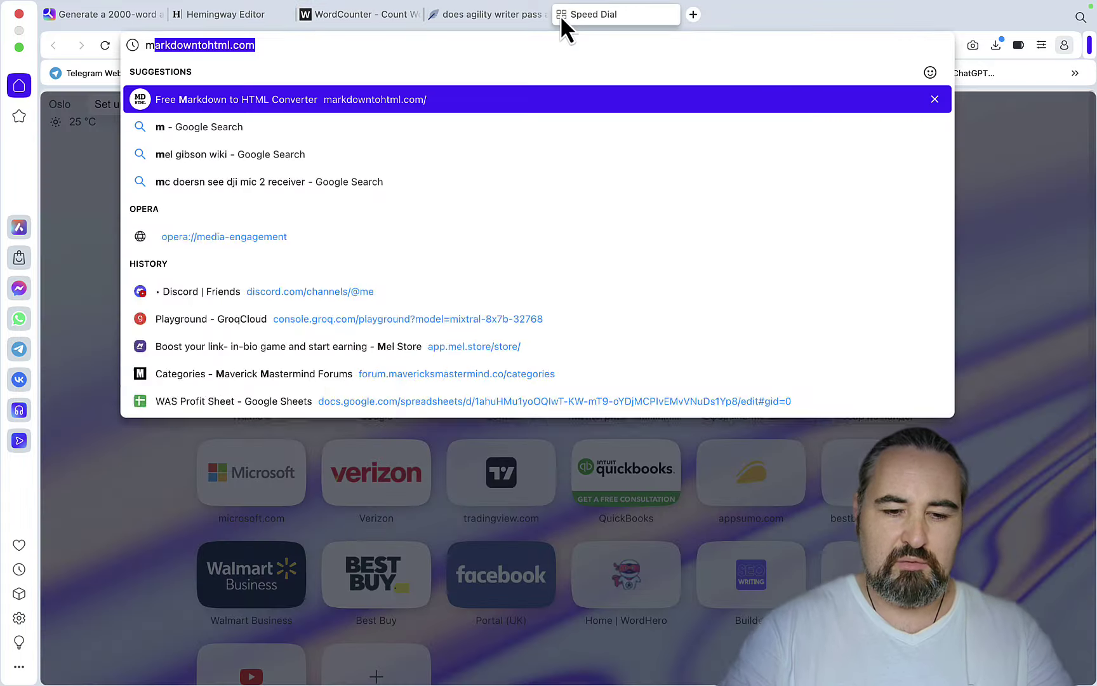
type("ar")
key("Return")
left_click(327, 363)
key("super+a")
key("super+v")
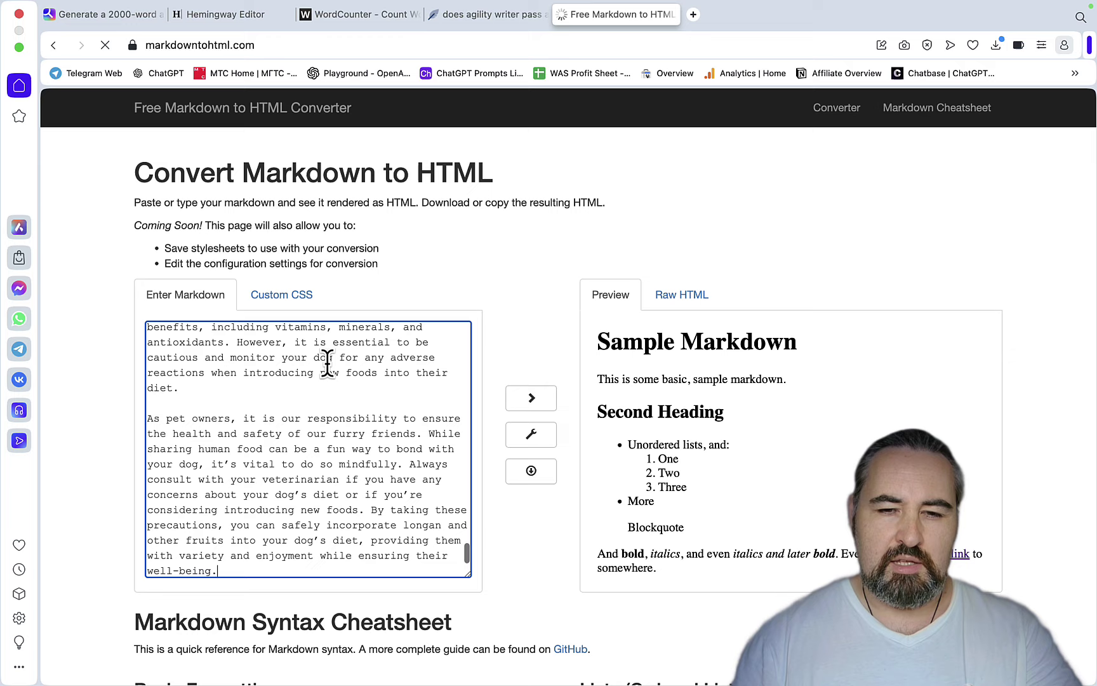
left_click(664, 396)
key("super+a")
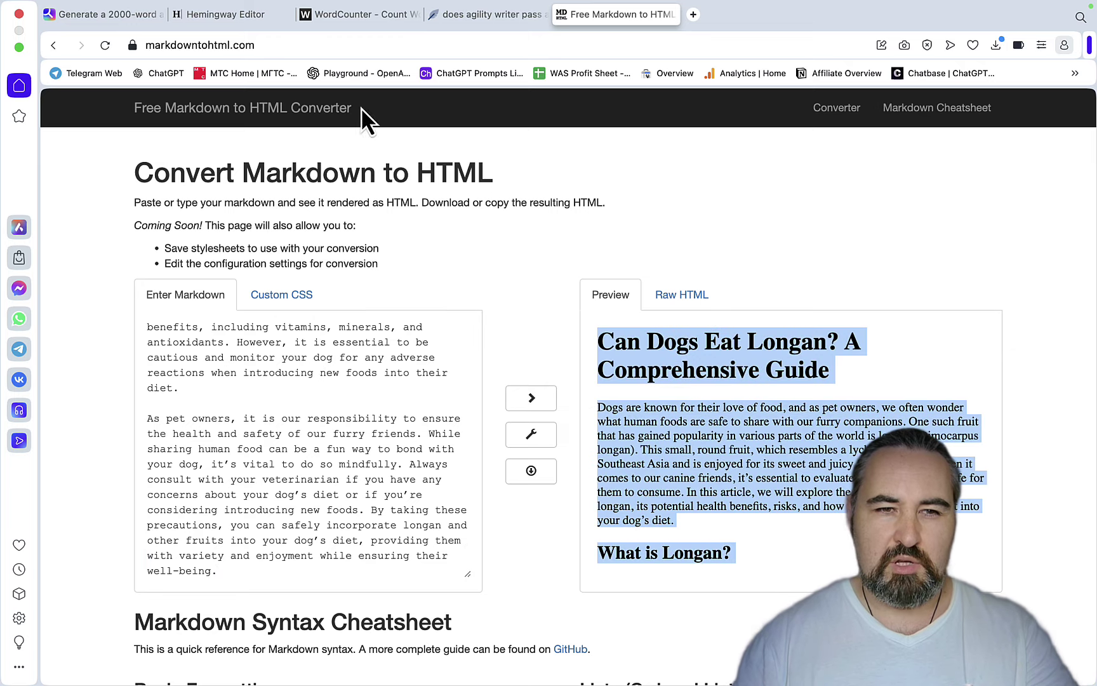
Recount the rendered article in WordCounter at 974 words
left_click(359, 14)
scroll(292, 419, "up", 3)
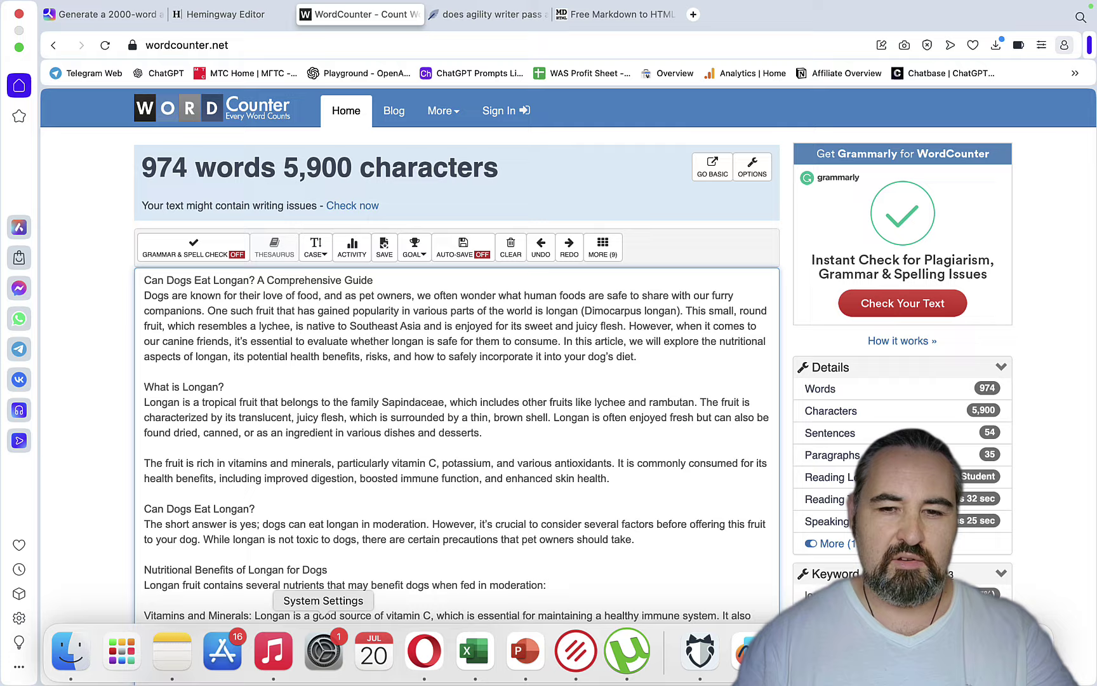
left_click(728, 664)
Replace the dash in the GPT-4o mini WordCount cell with 974
left_click(1036, 357)
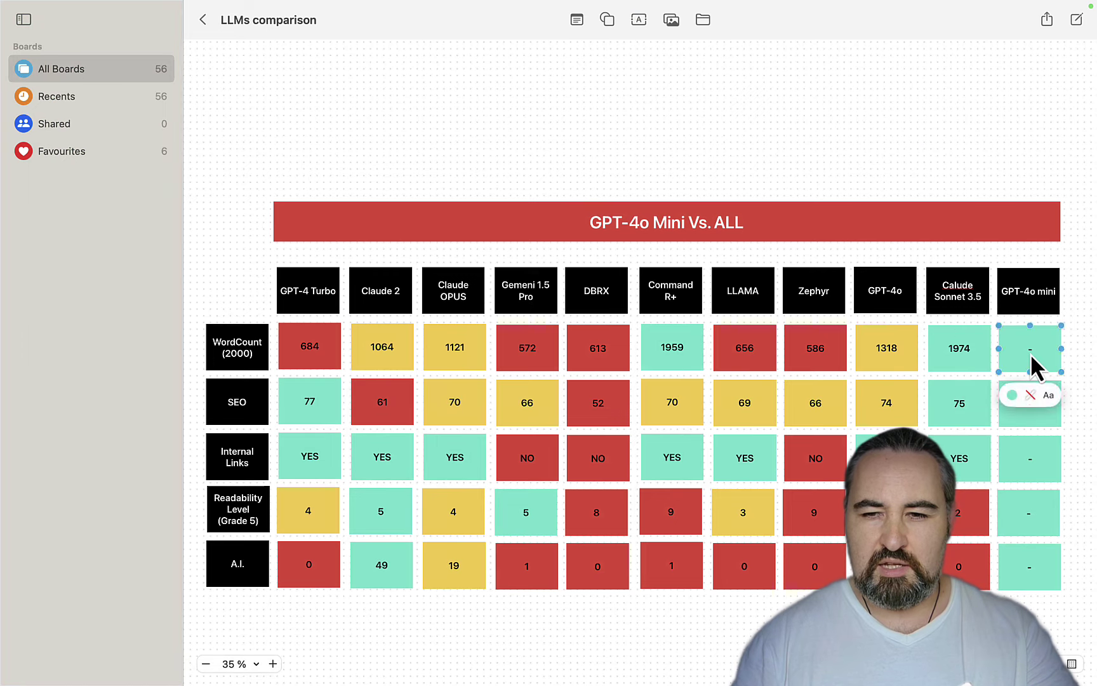
left_click(1029, 351)
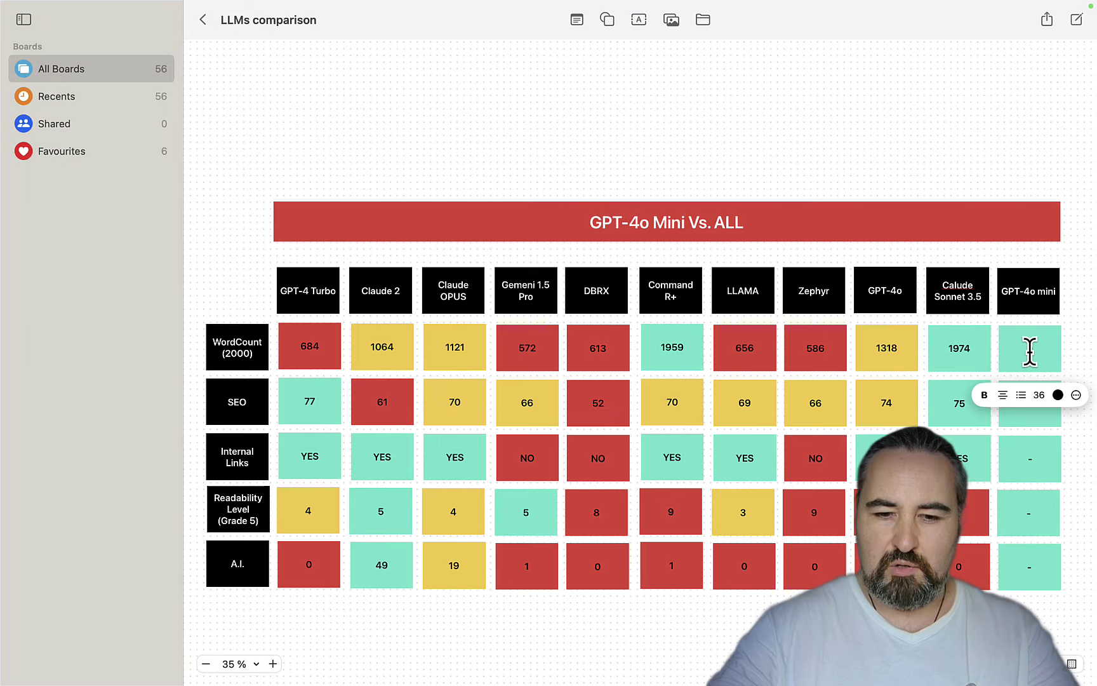
left_click(656, 374)
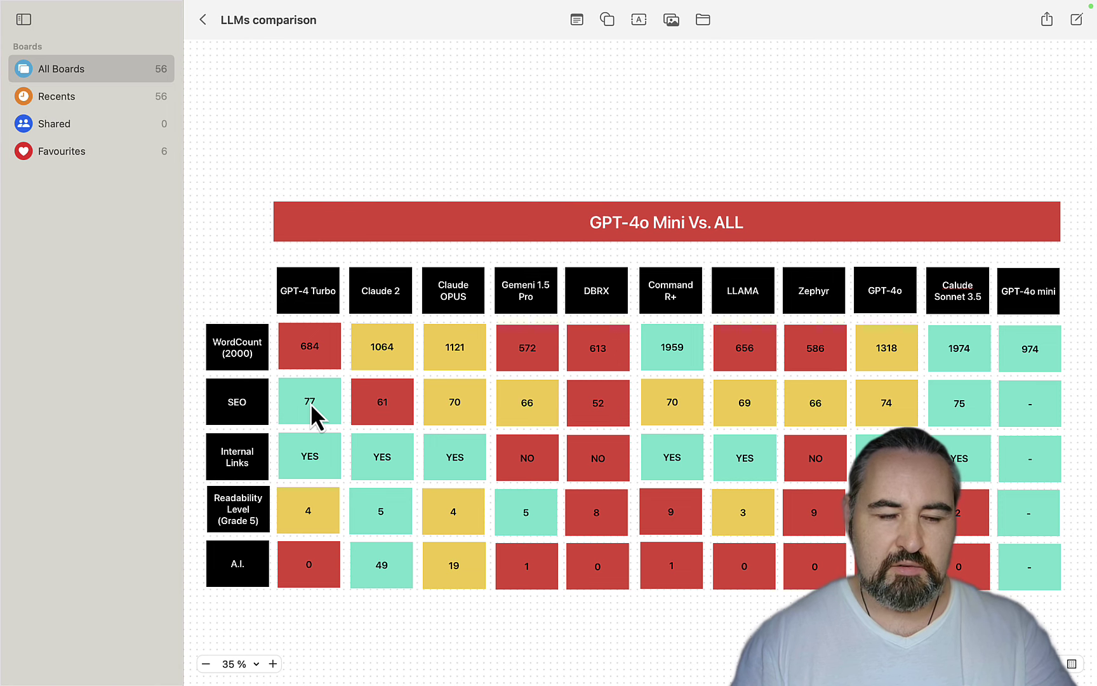
Copy Command 1 of the 1-Click SEO prompt from the Airtable prompts library
key("super+Tab")
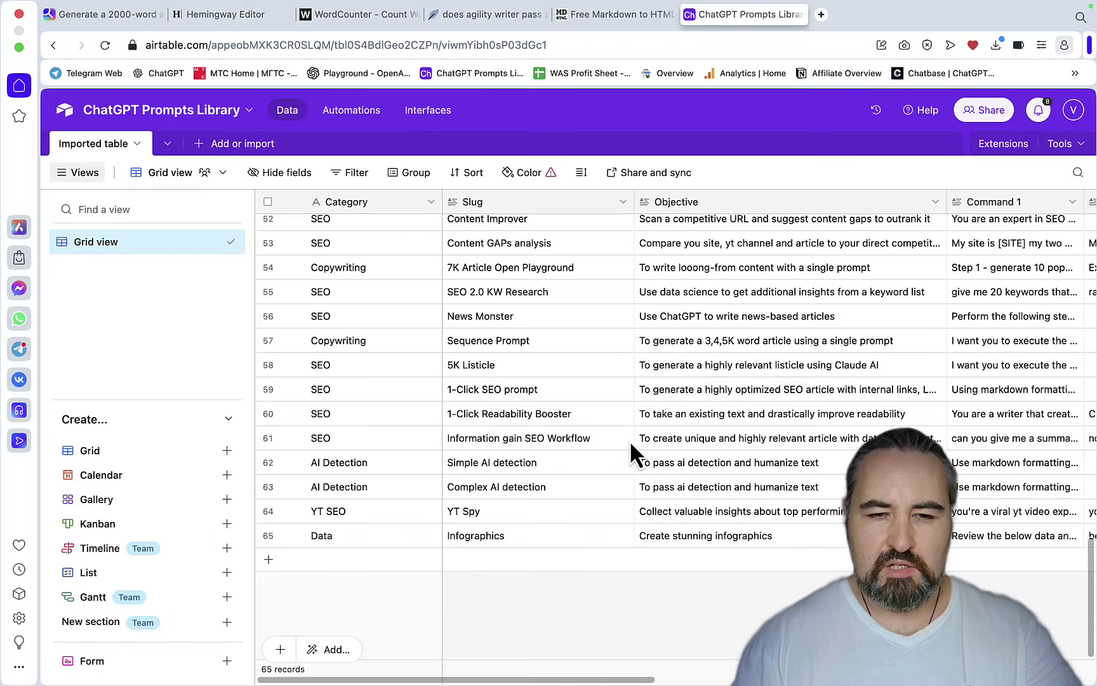
left_click(530, 392)
scroll(620, 386, "right", 2)
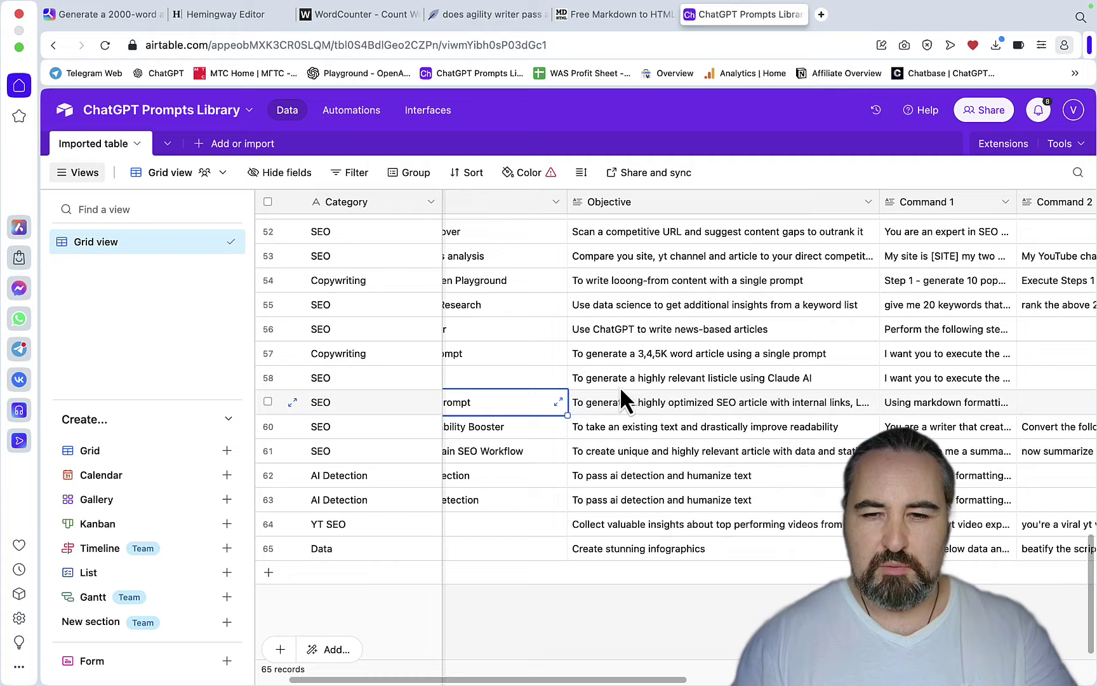
scroll(620, 385, "right", 1)
double_click(884, 389)
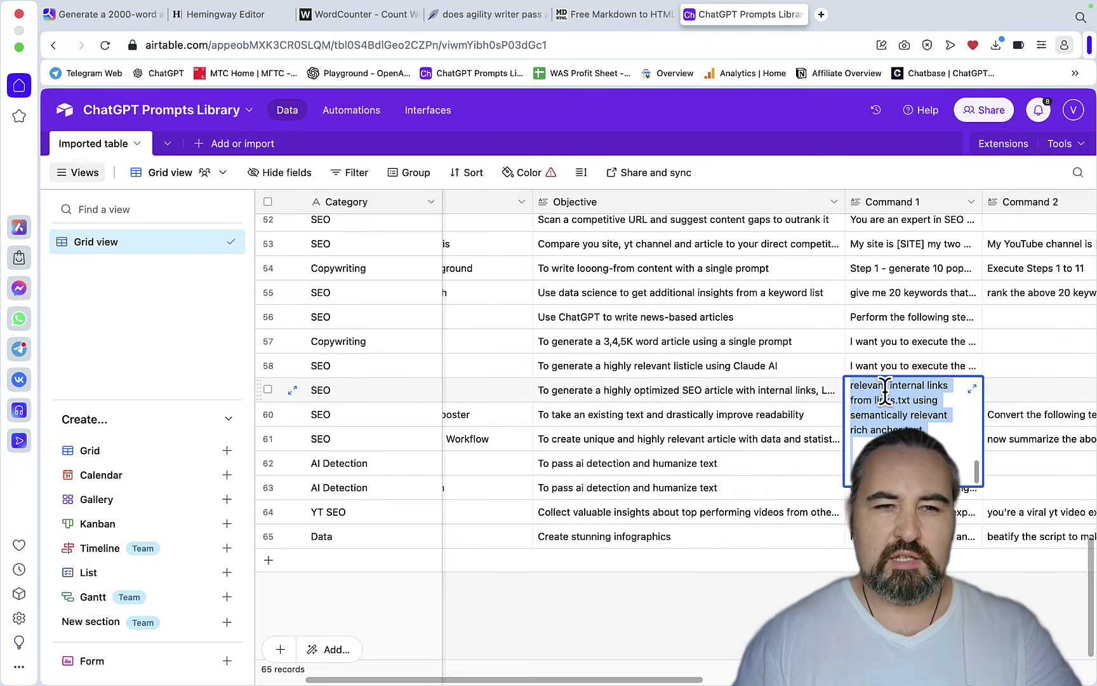
left_click(658, 551)
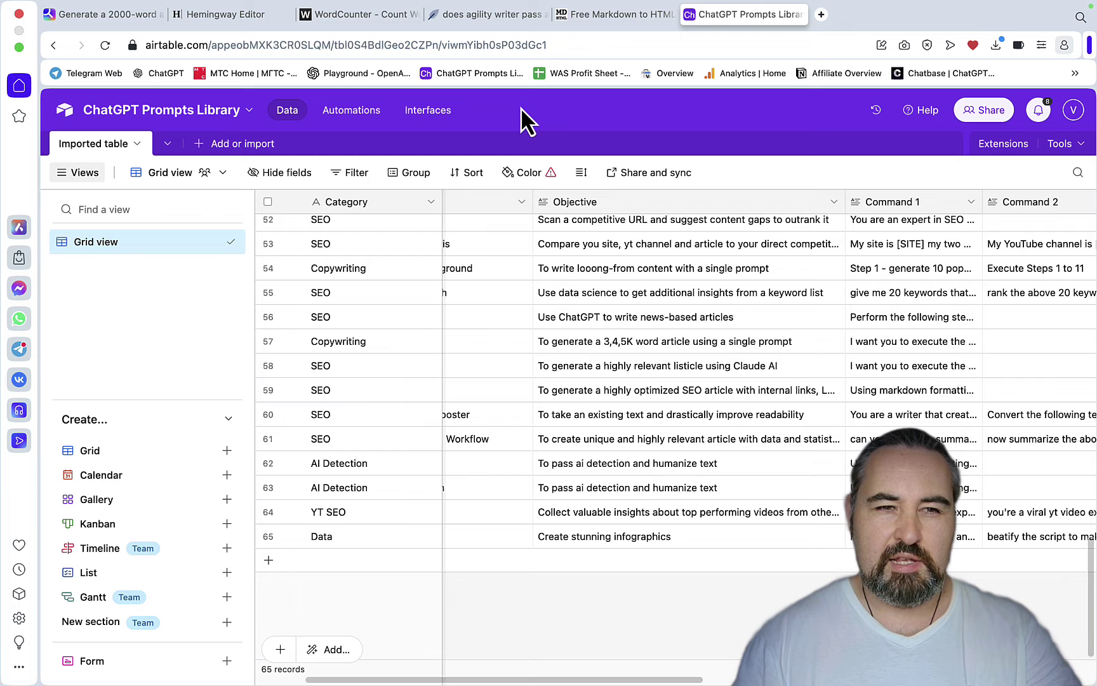
left_click(105, 14)
Send the 1-Click SEO prompt to GPT-4o mini with links.txt attached
left_click(452, 644)
key("super+v")
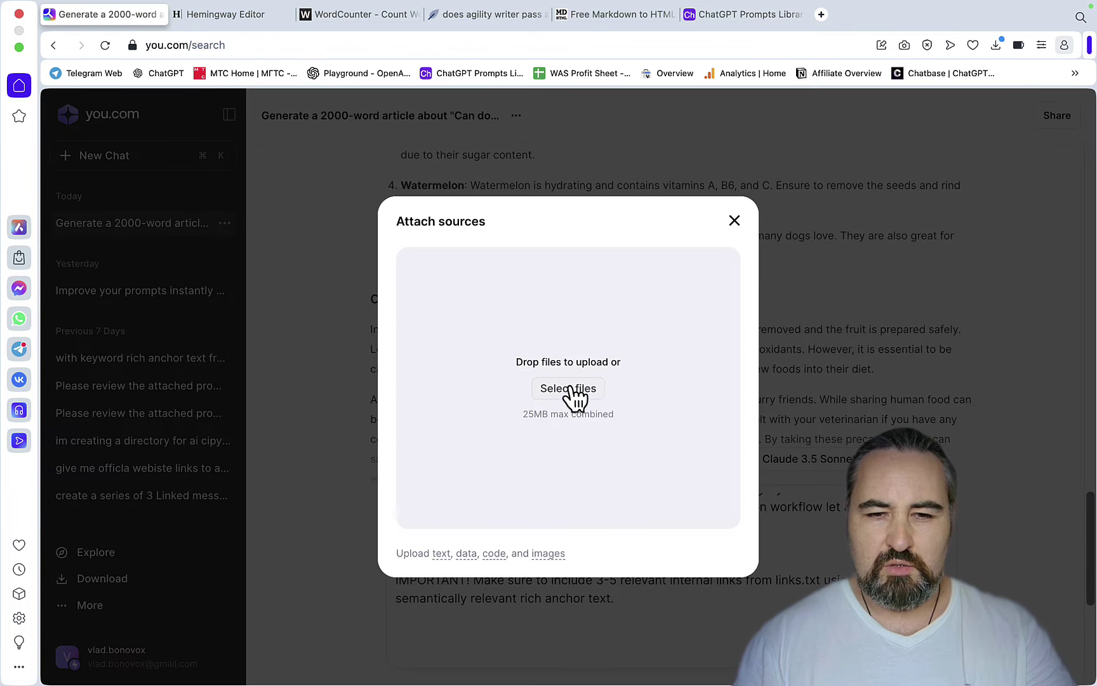
left_click(569, 389)
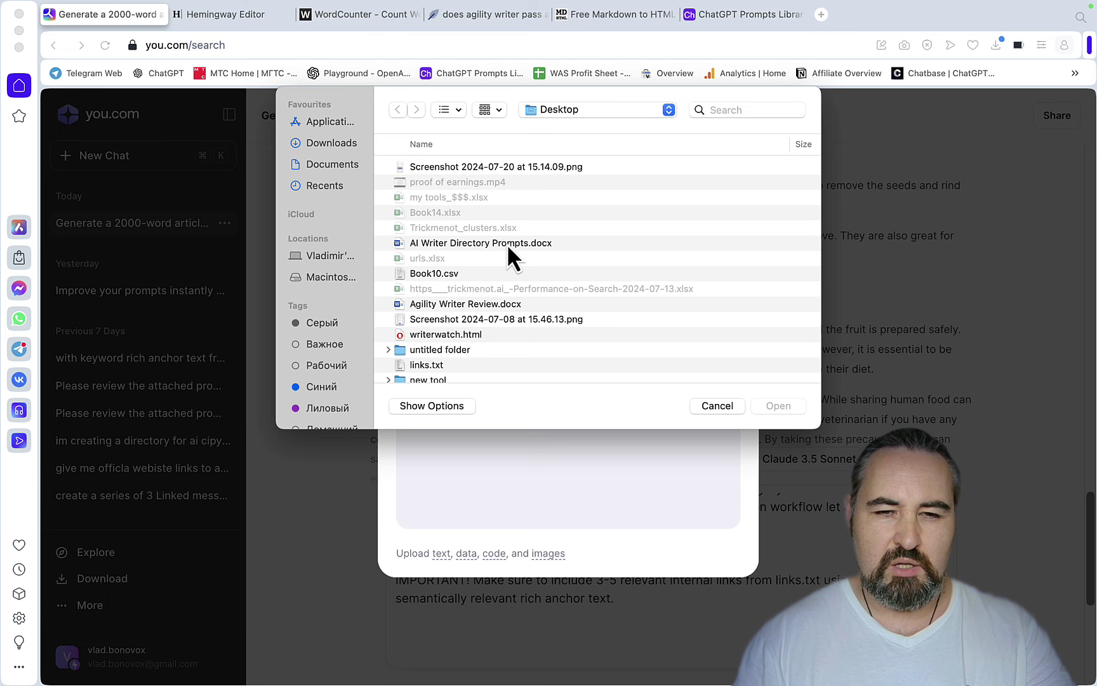
scroll(507, 243, "down", 2)
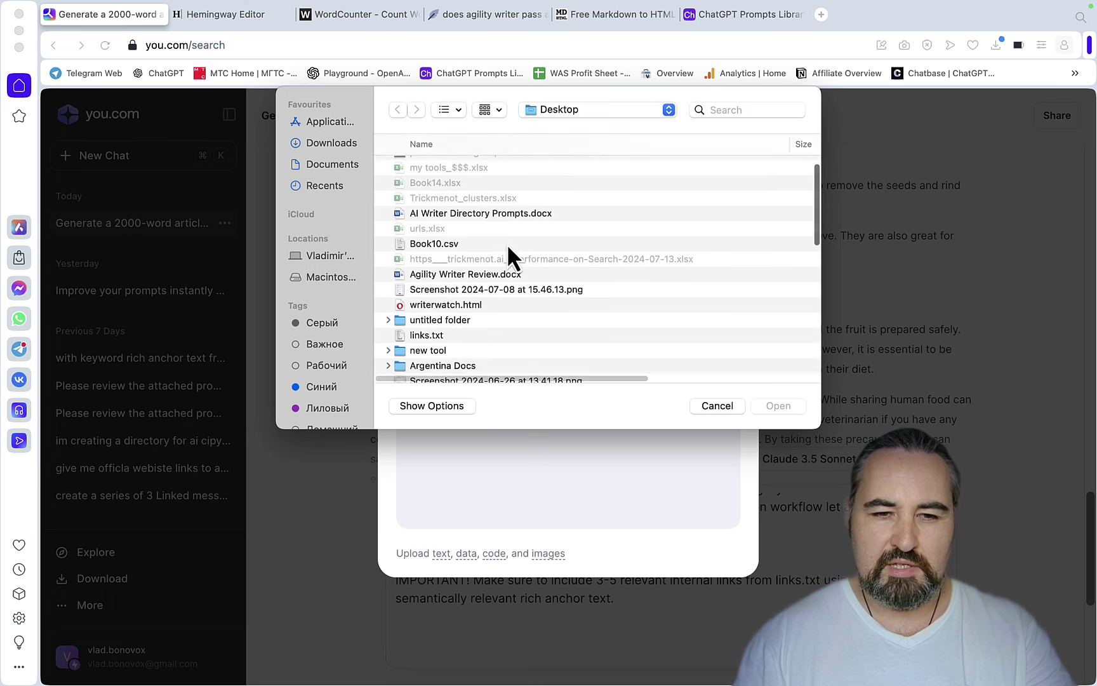
left_click(450, 330)
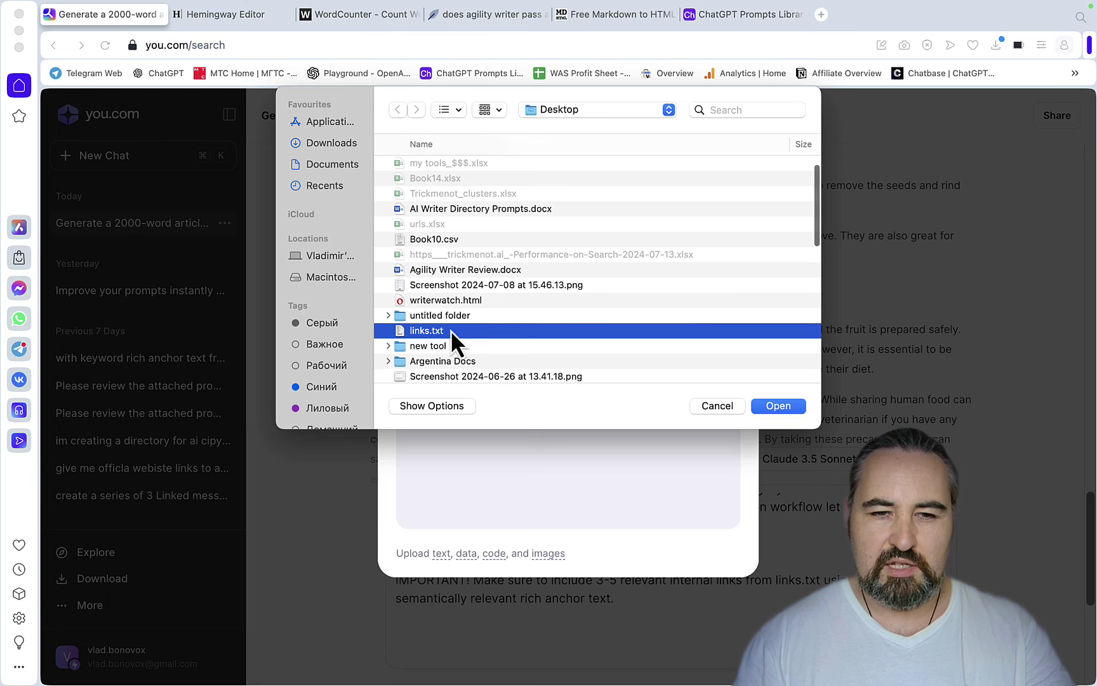
left_click(771, 410)
left_click(710, 544)
key("Return")
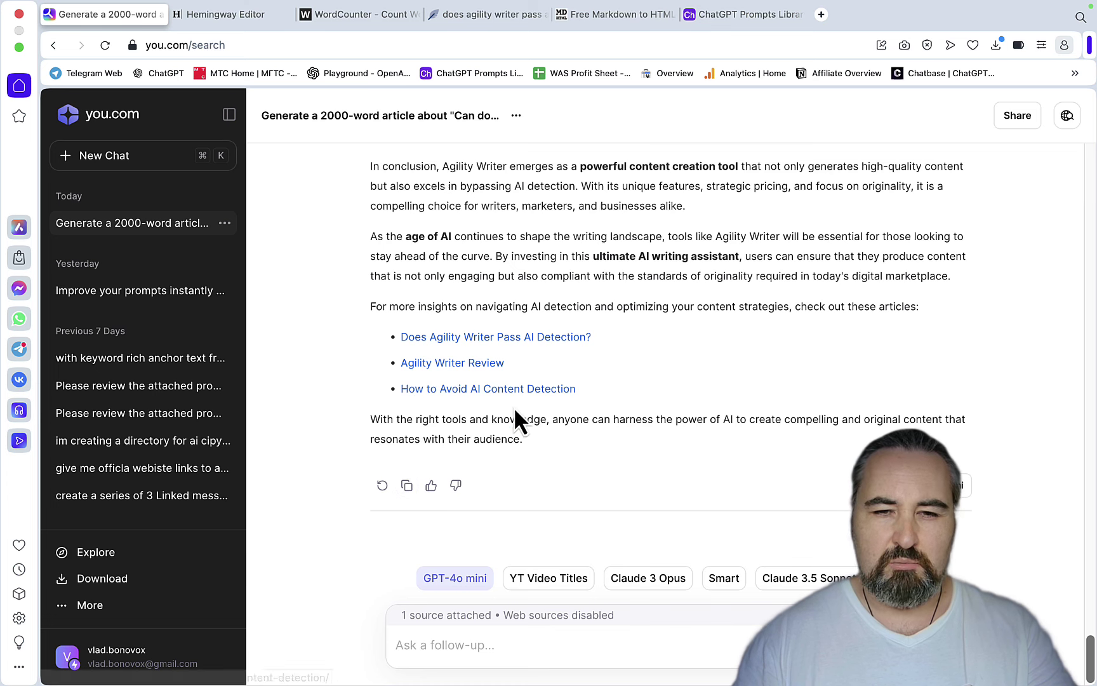
Render the Agility Writer article in the Markdown converter in place of the longan piece
left_click(407, 485)
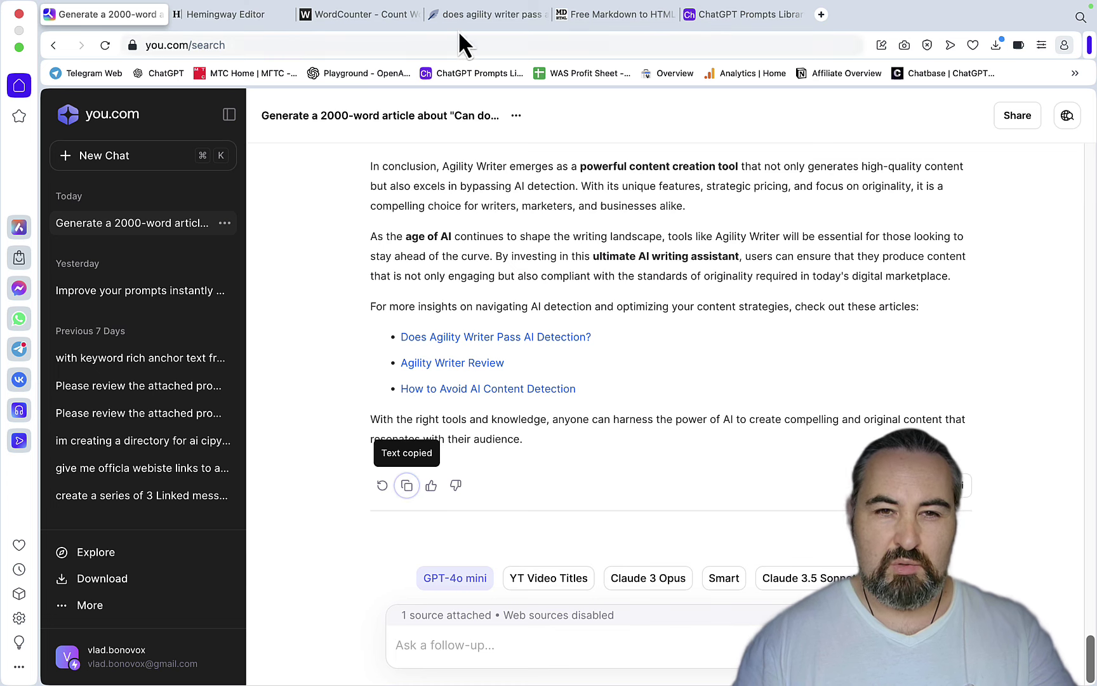
left_click(619, 17)
left_click(408, 388)
key("super+a")
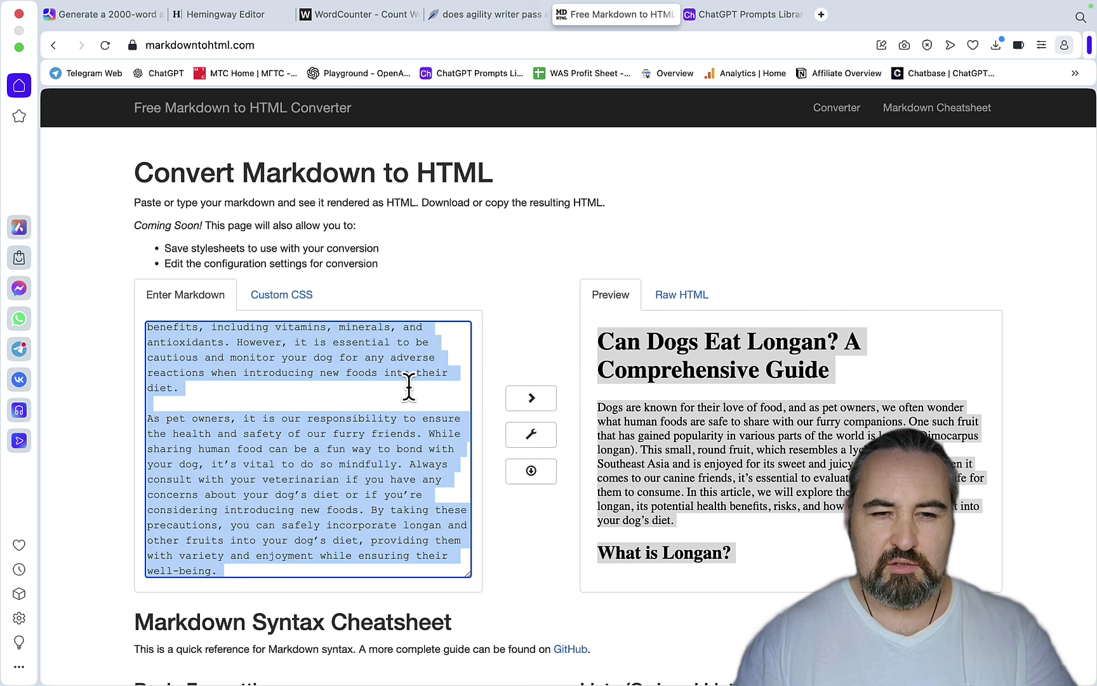
key("super+v")
left_click(724, 375)
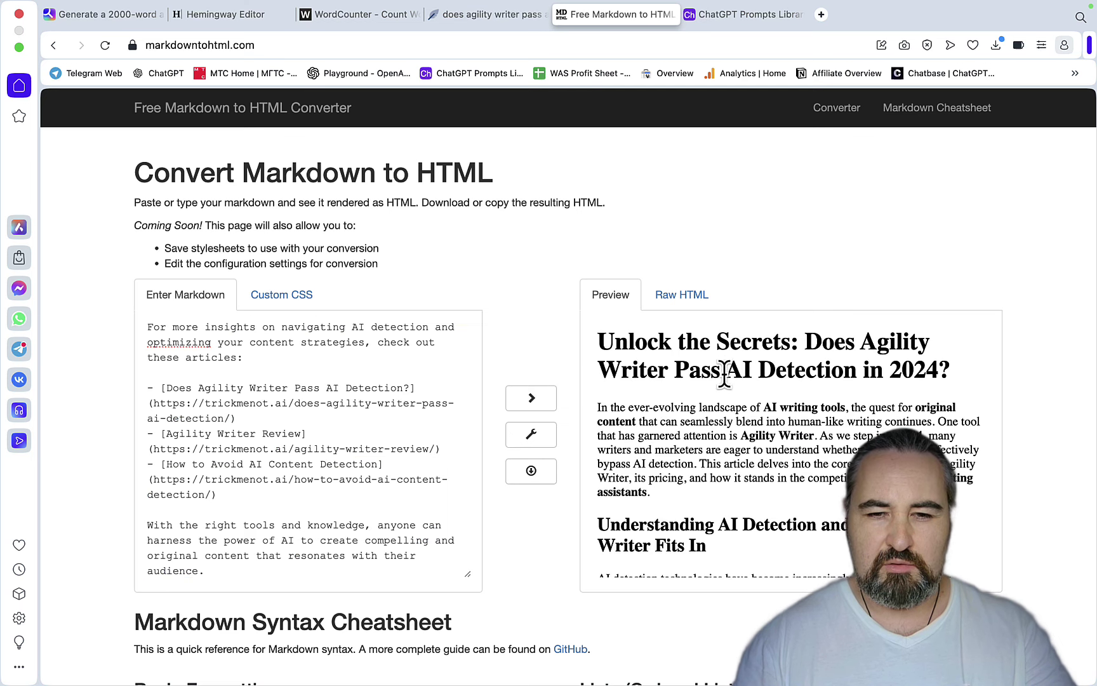
key("super+a")
left_click(478, 18)
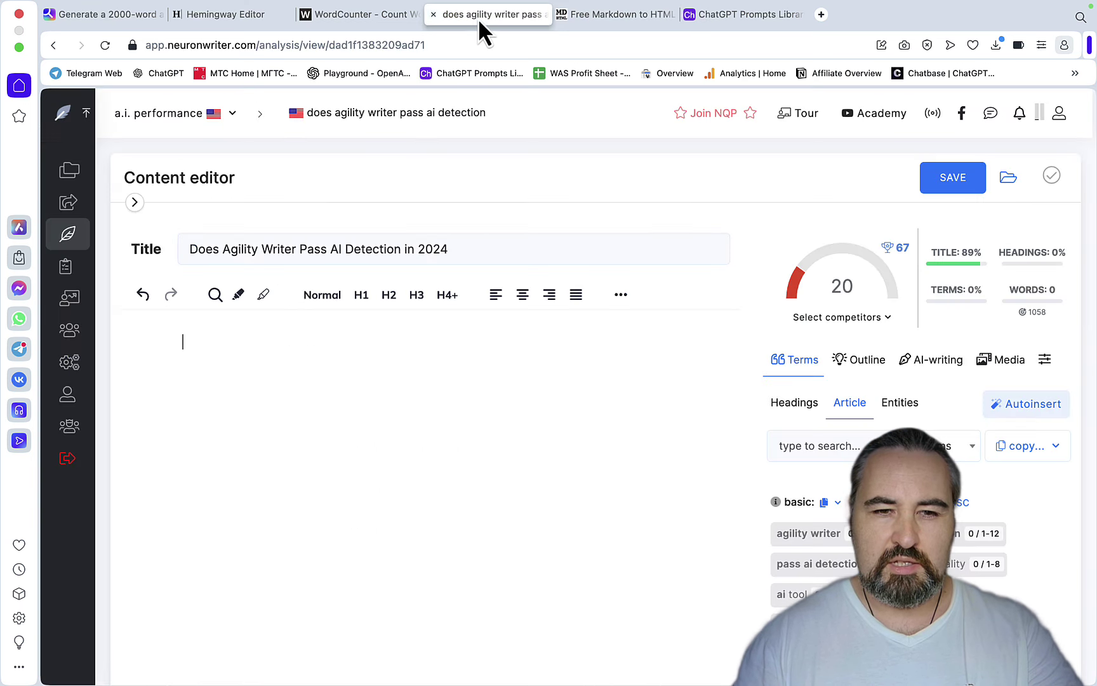
Paste the formatted Agility Writer article into NeuronWriter, raising the content score to 76
left_click(221, 327)
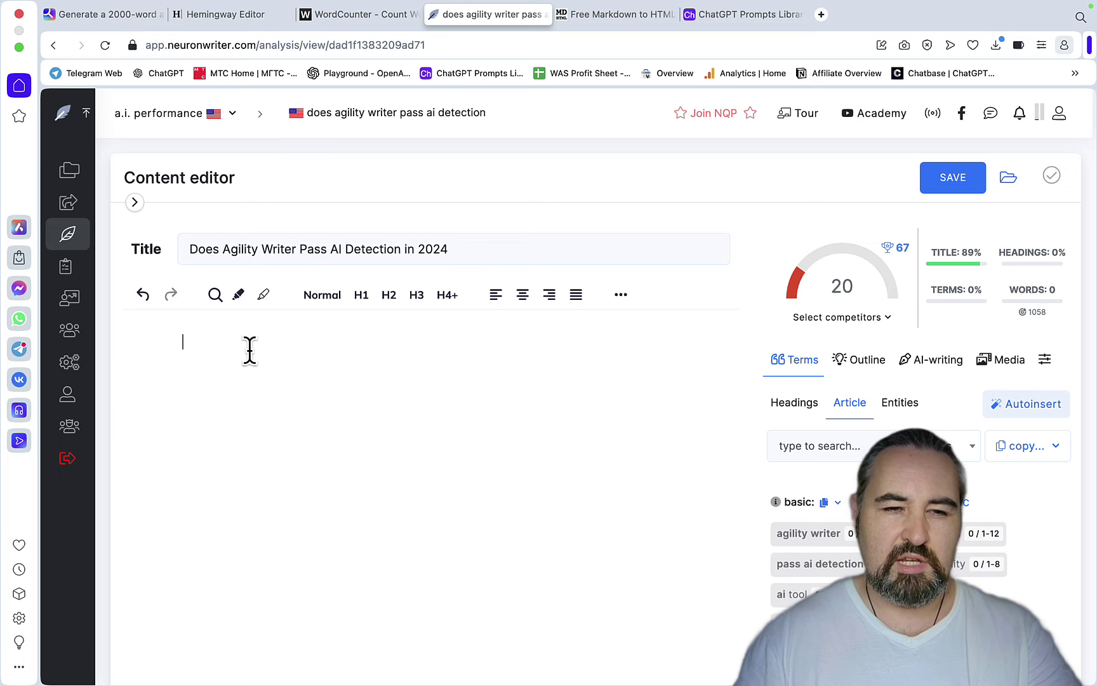
key("super+v")
scroll(252, 381, "up", 20)
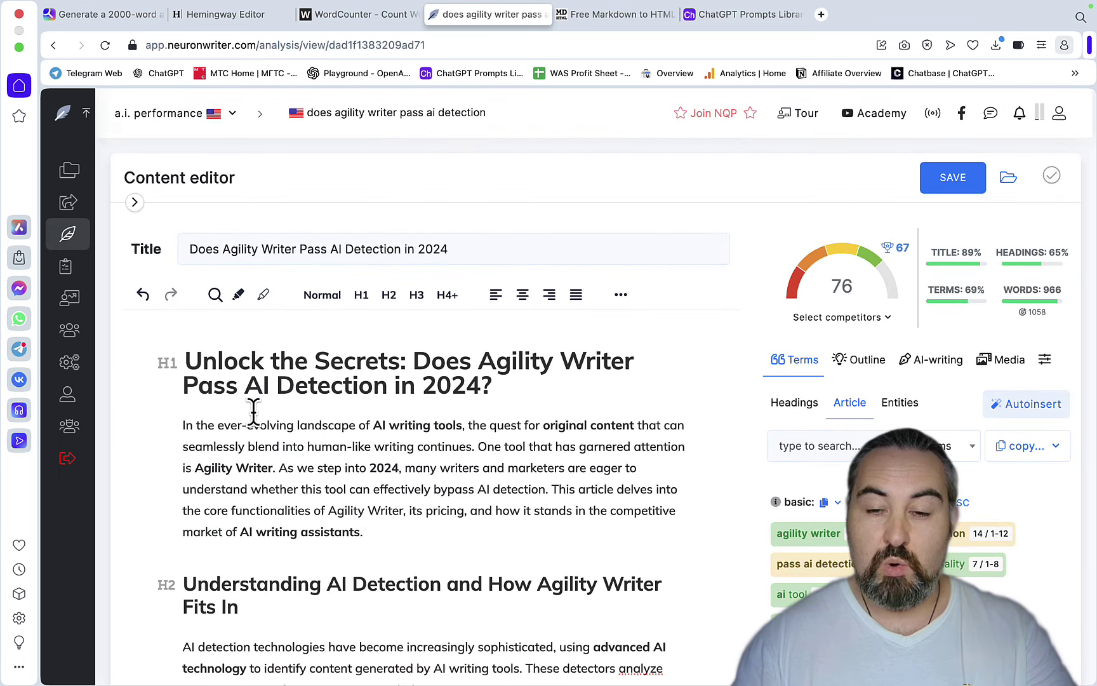
scroll(253, 409, "down", 1)
scroll(381, 393, "up", 1)
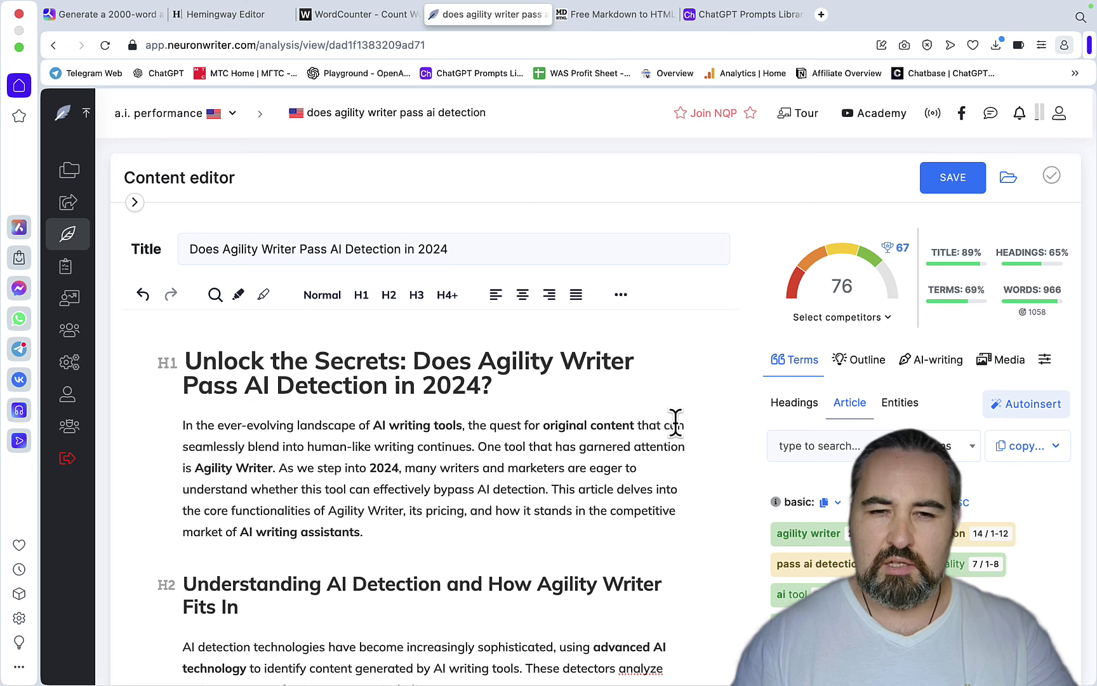
Enter 76 as GPT-4o mini's SEO score in the Freeform table
mouse_move(670, 683)
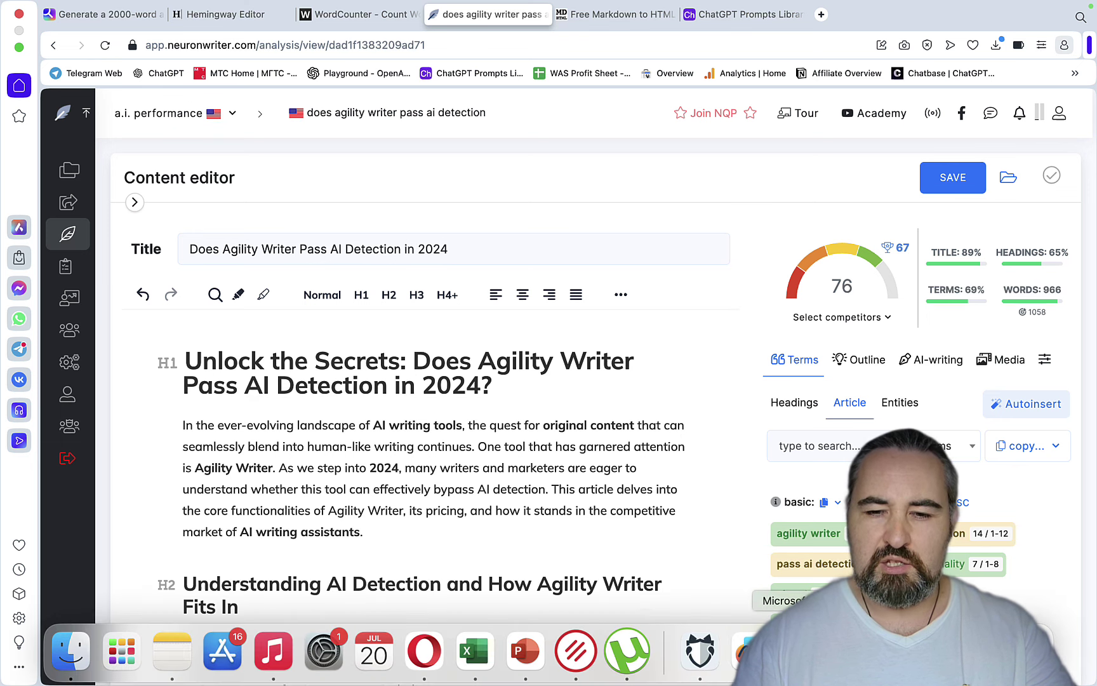
left_click(750, 648)
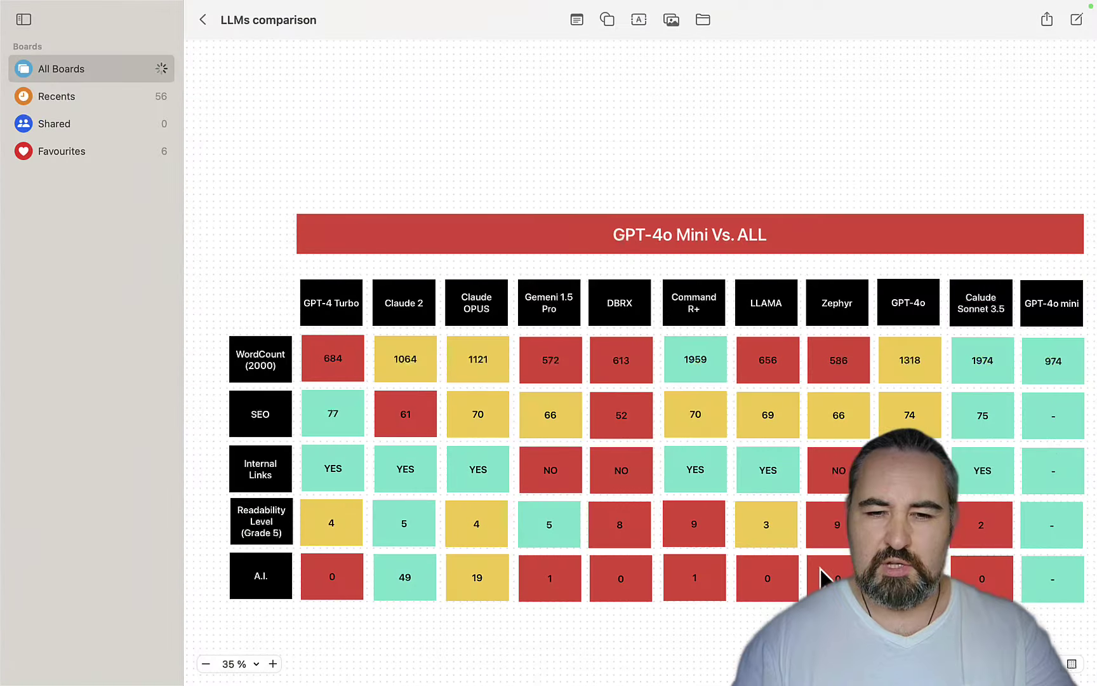
double_click(1055, 425)
type("76")
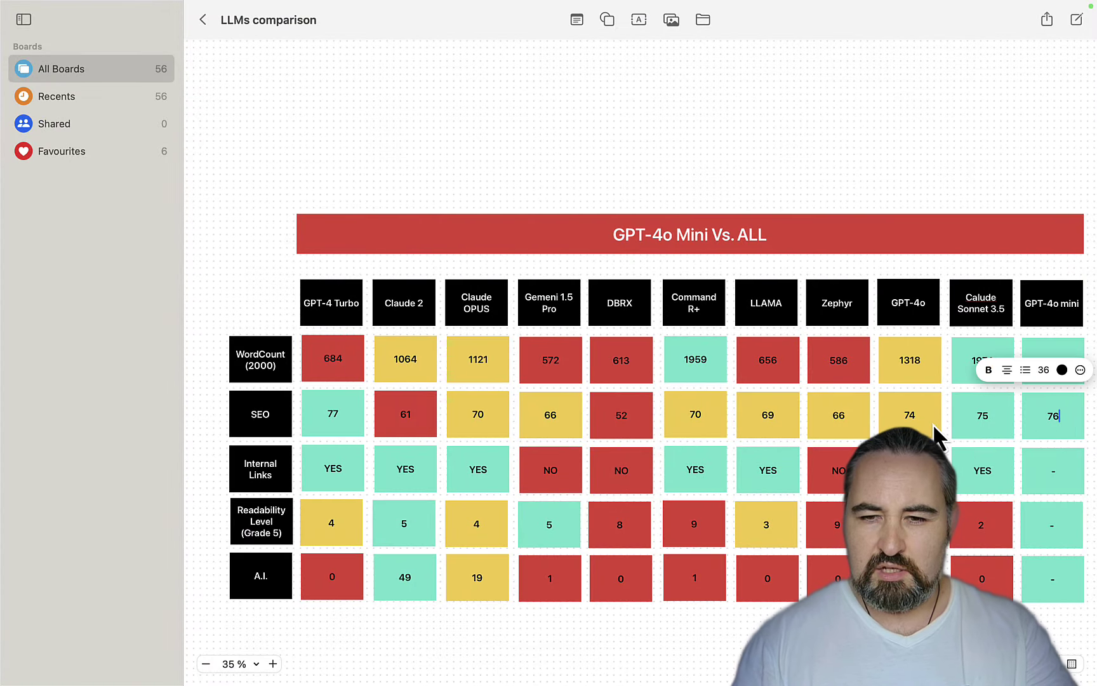
left_click(928, 427)
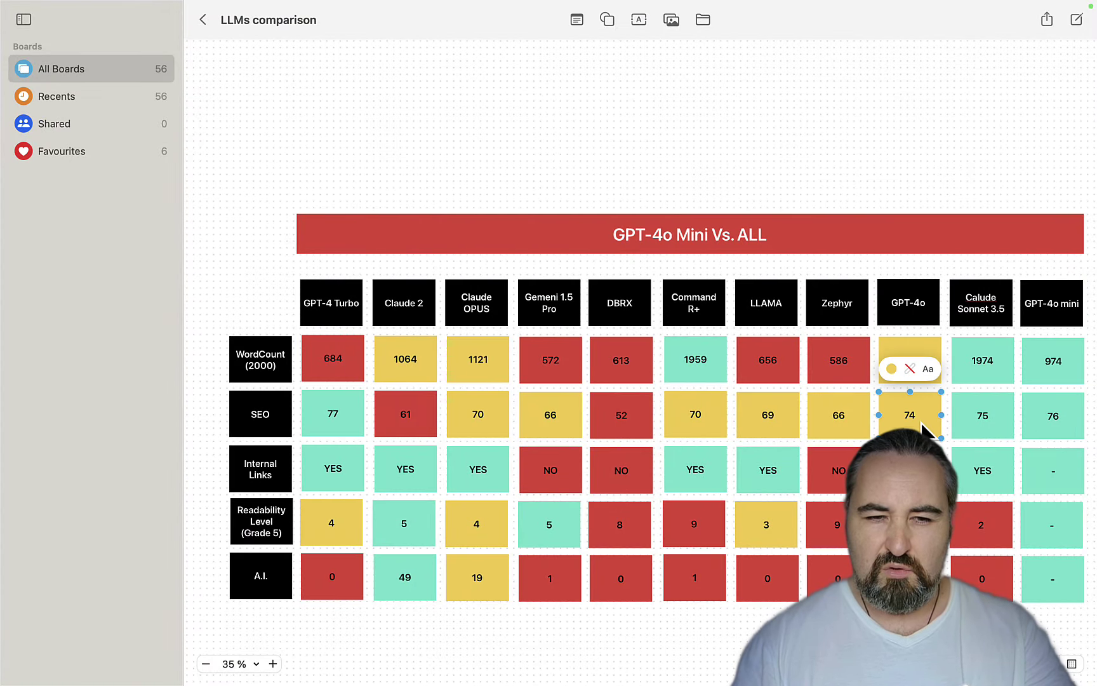
left_click(346, 426)
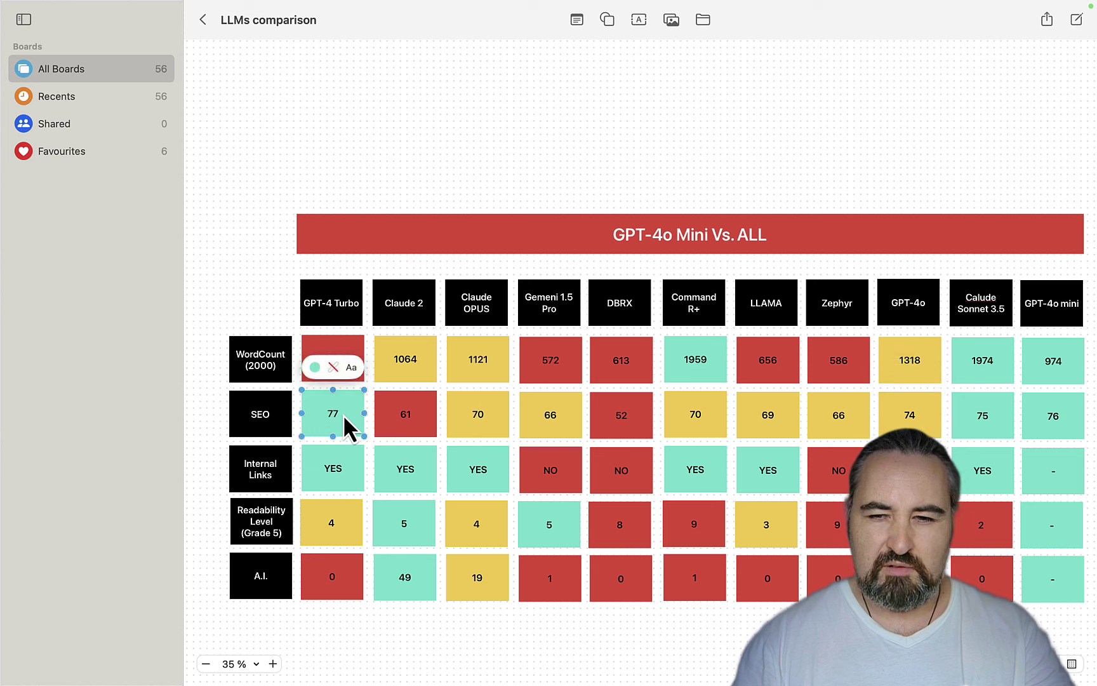
Fill the 974 word-count cell yellow and compare the neighbouring SEO cell colours
left_click(1048, 377)
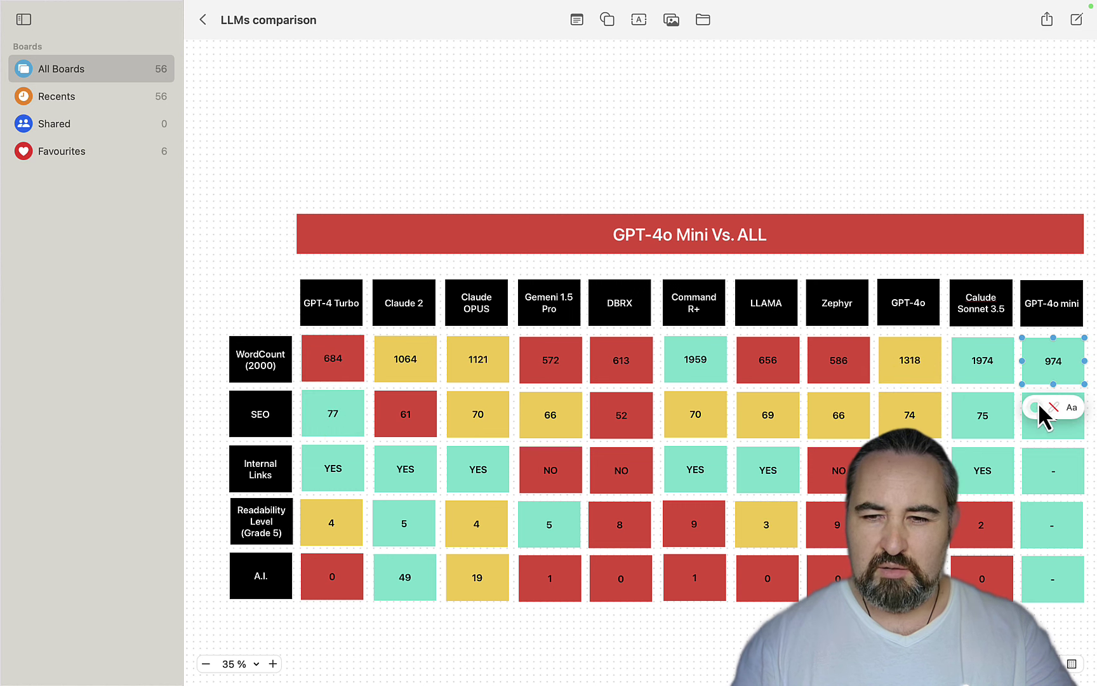
left_click(1034, 408)
left_click(992, 471)
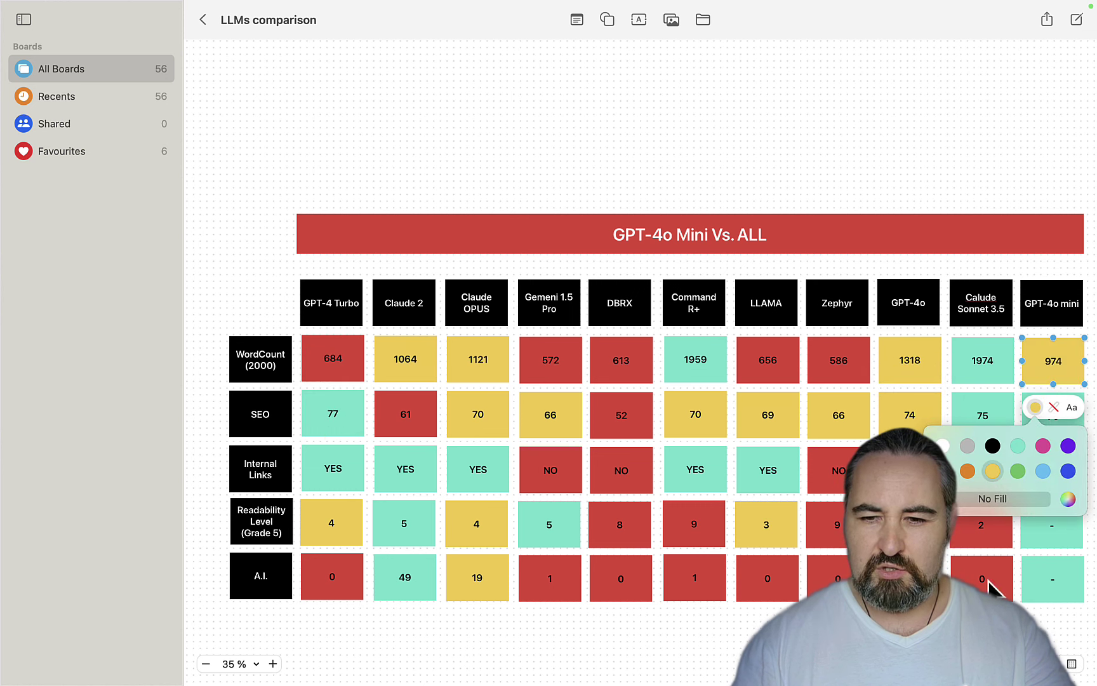
left_click(1069, 434)
left_click(993, 429)
left_click(1036, 432)
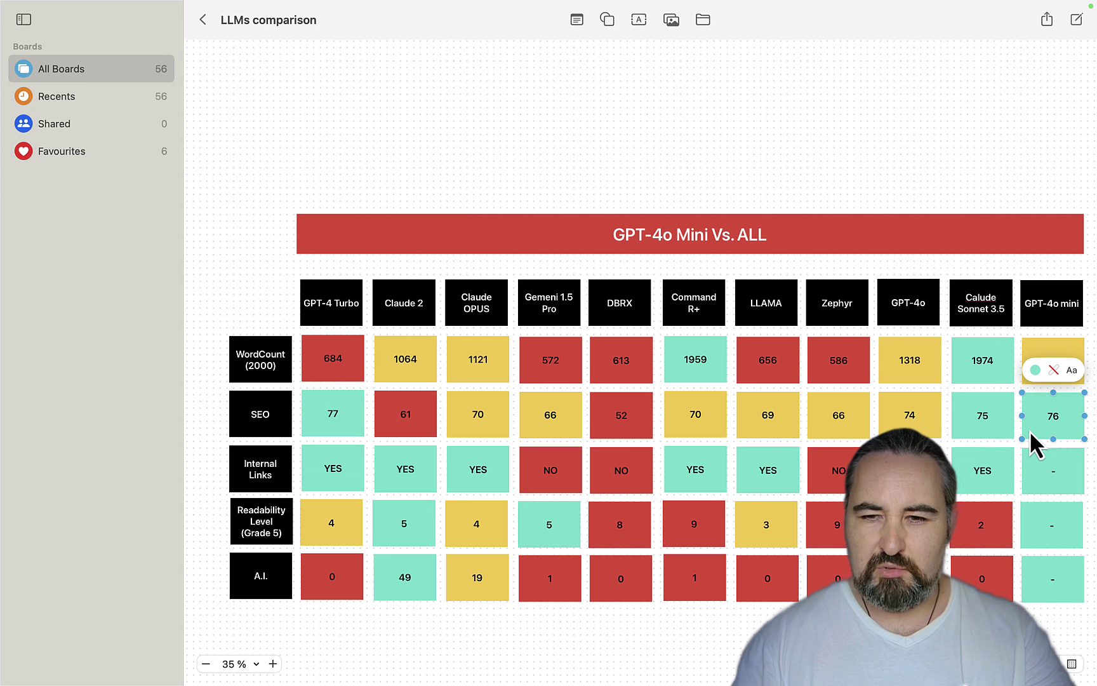
left_click(984, 423)
left_click(1016, 427)
left_click(983, 431)
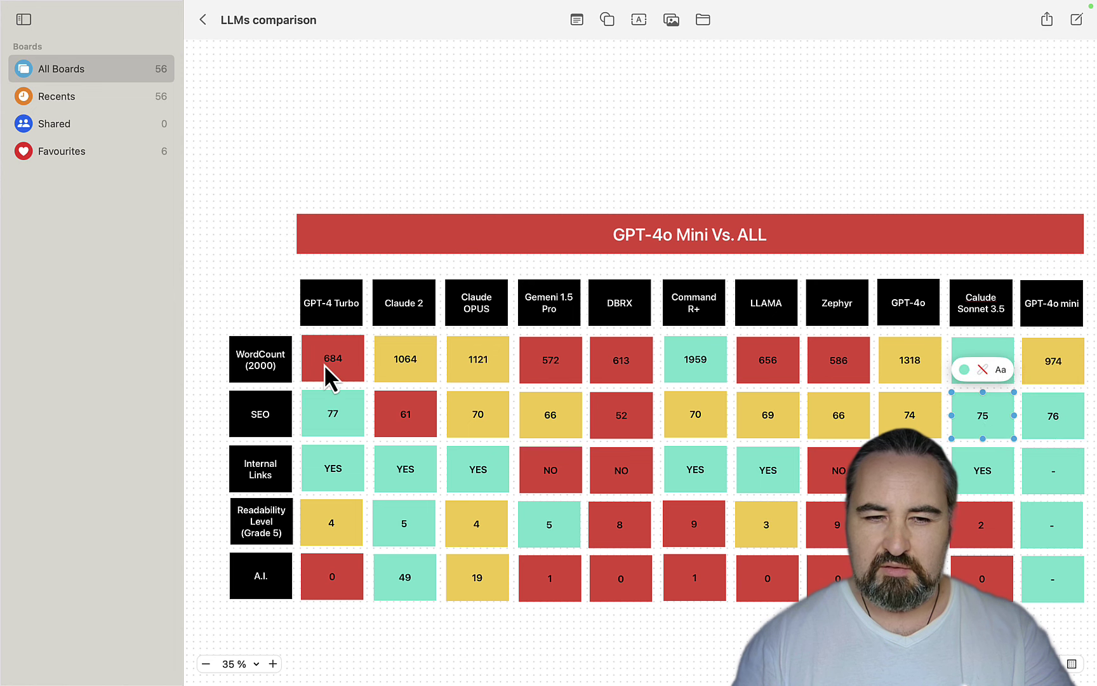
left_click(327, 419)
Enter YES in GPT-4o mini's Internal Links cell
double_click(1054, 469)
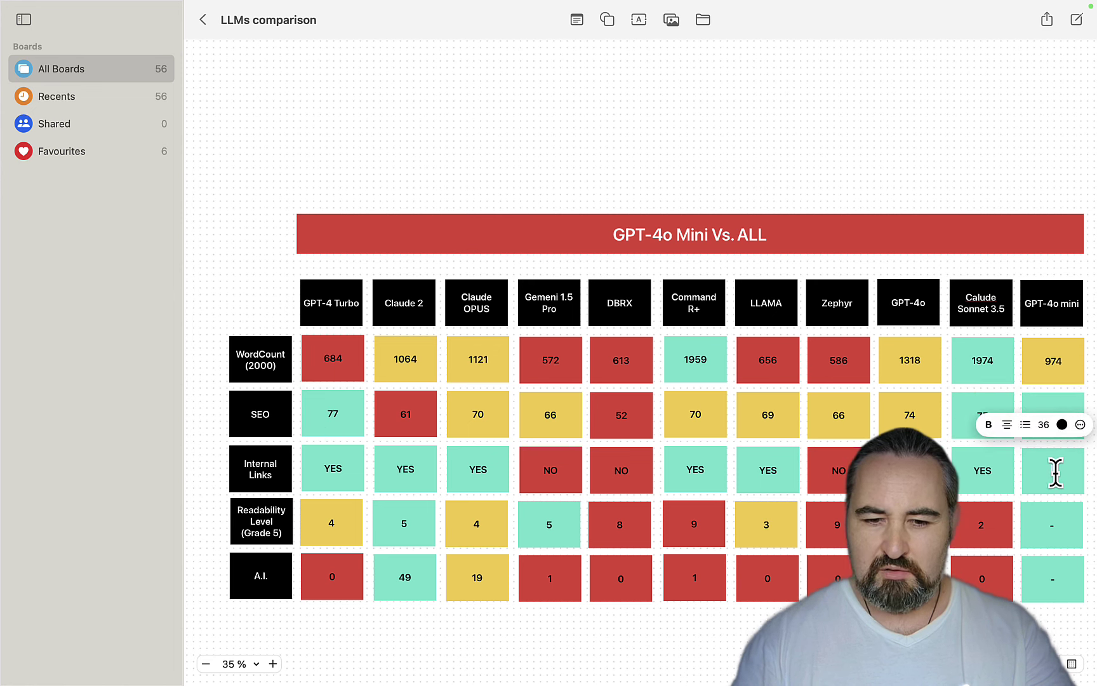
type("YES")
left_click(626, 643)
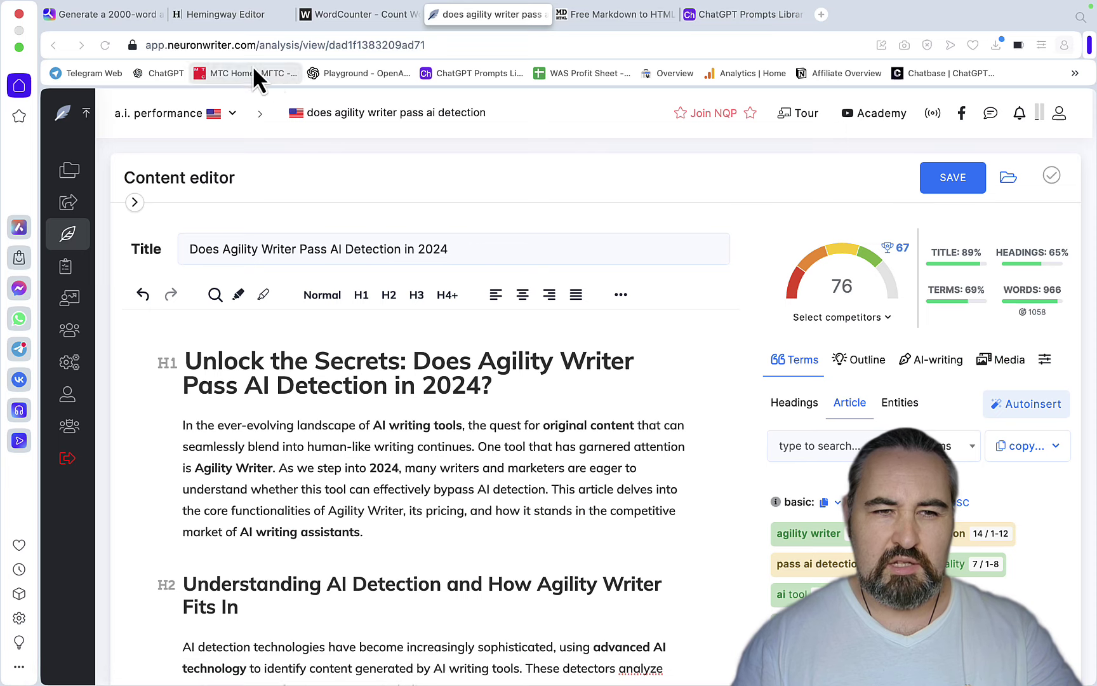
In a new You.com chat, send the 1000-word Grade 5 one-arm push-up article prompt
left_click(139, 17)
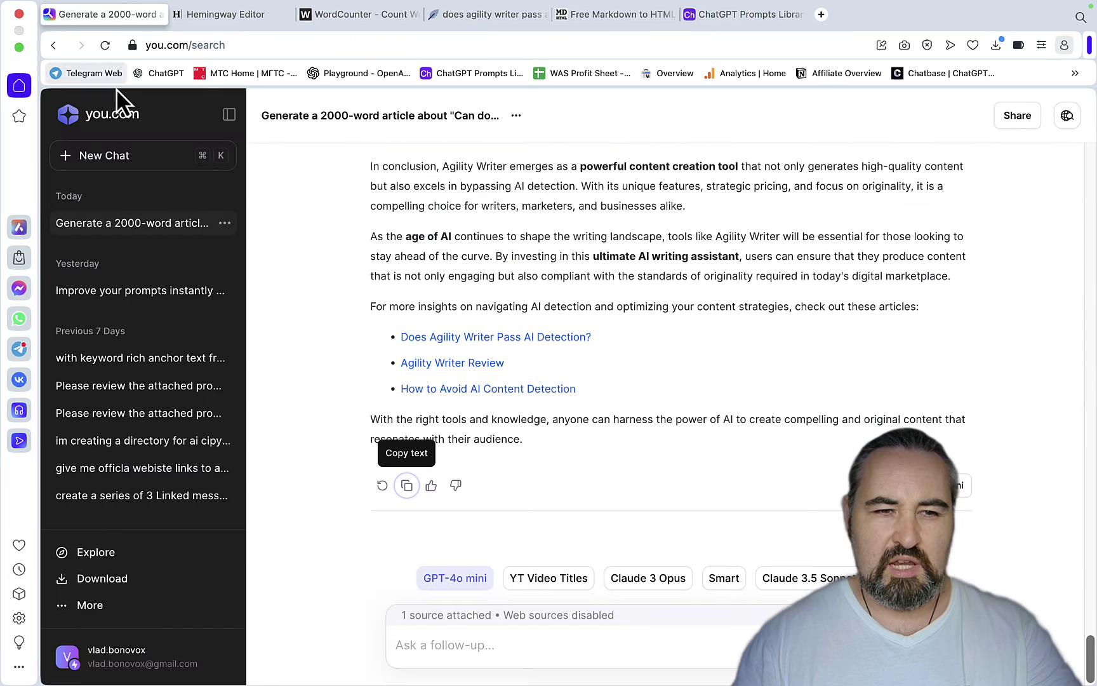
left_click(102, 165)
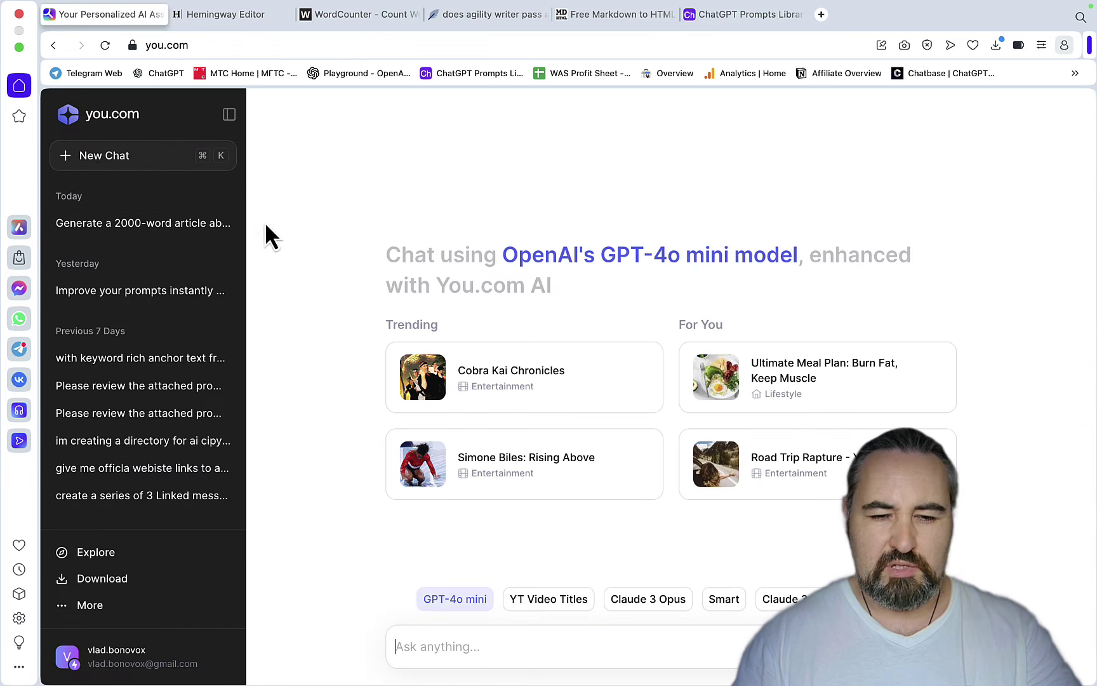
left_click(442, 646)
key("super+v")
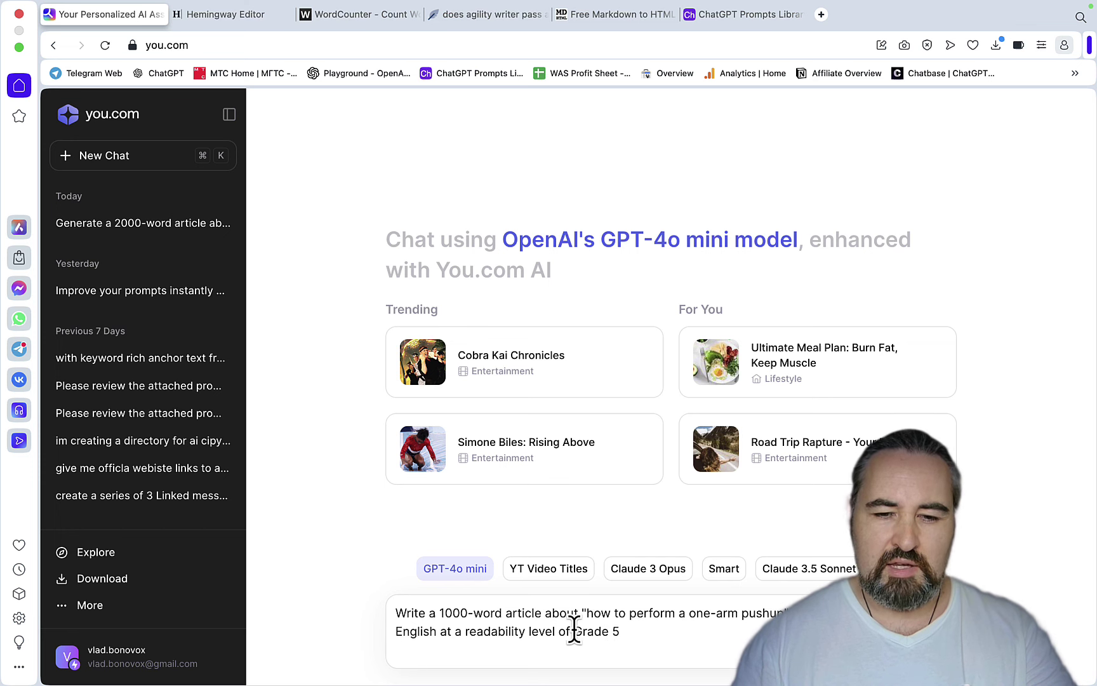
left_click_drag(573, 631, 635, 632)
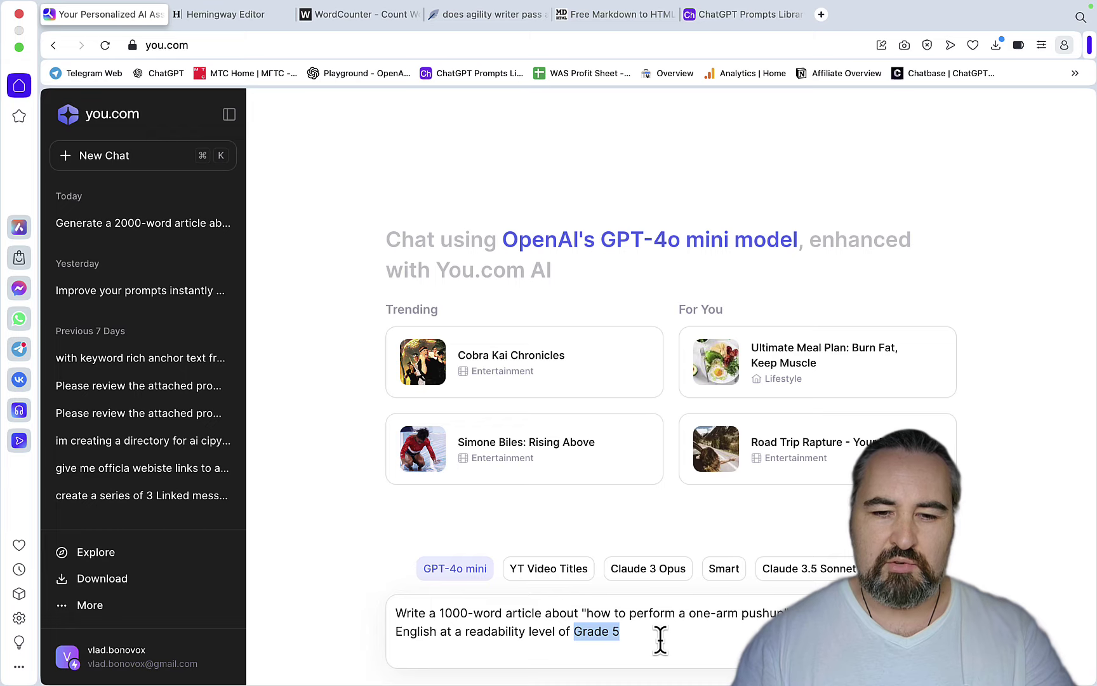
key("Return")
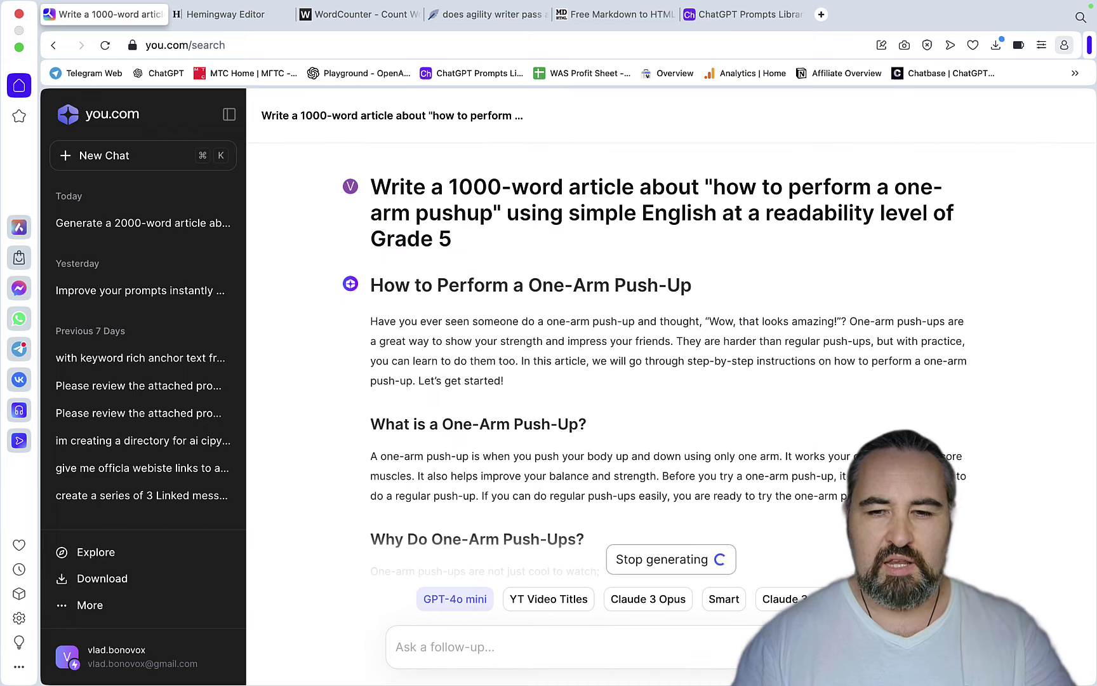
Review GPT-4o mini's generated one-arm push-up article
scroll(625, 406, "up", 15)
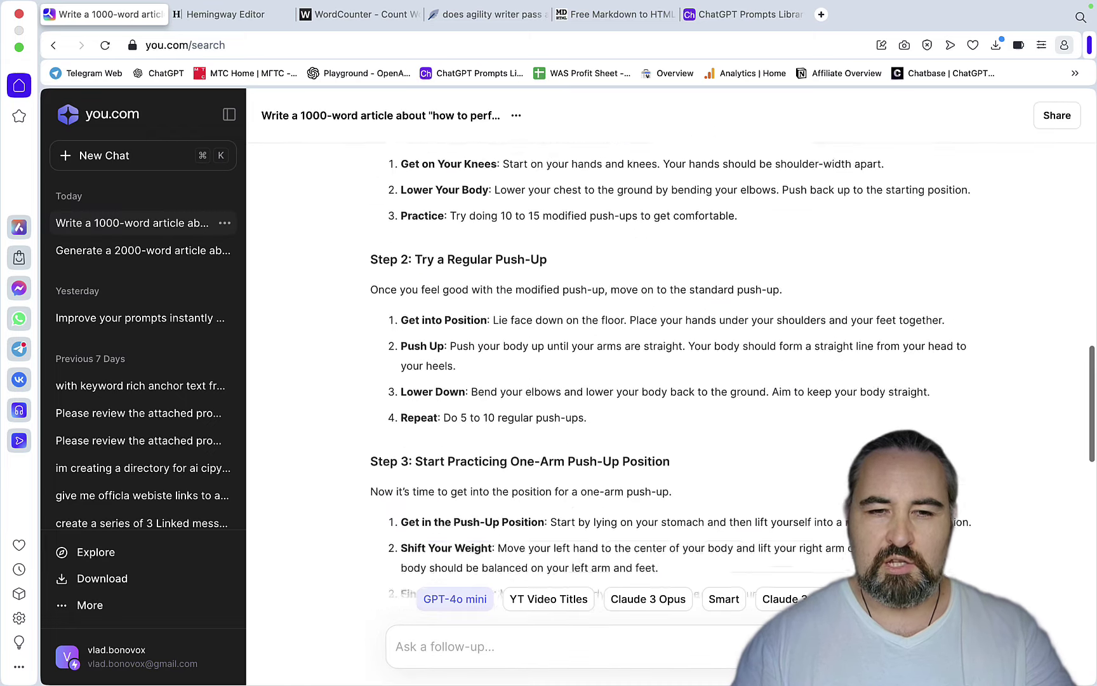
scroll(665, 398, "up", 7)
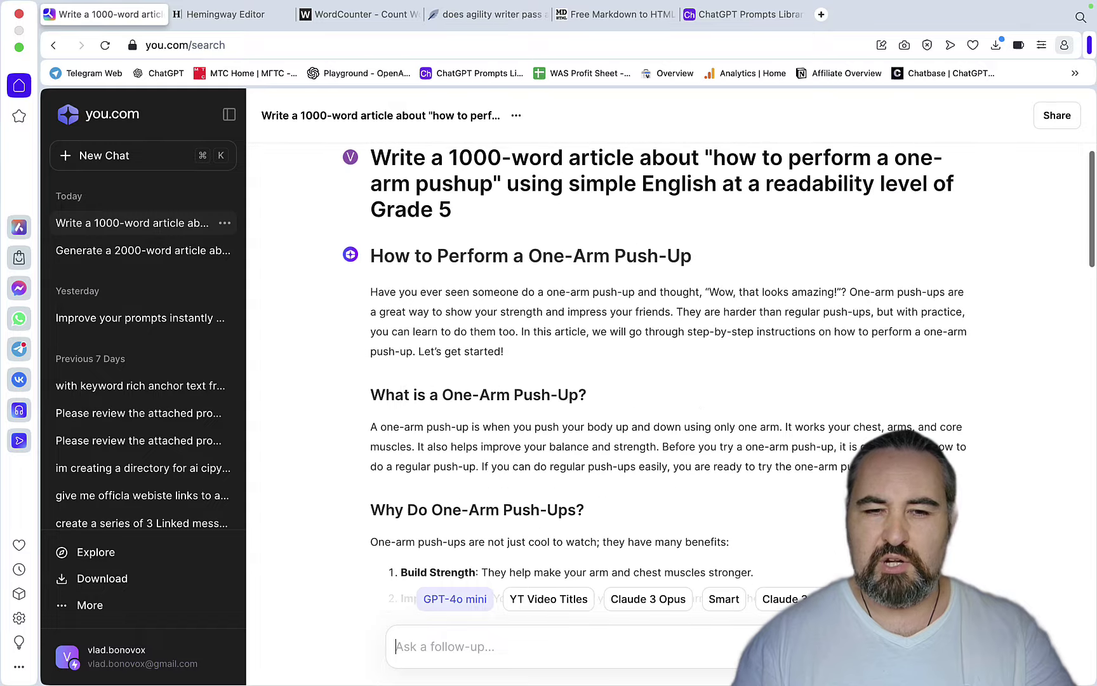
scroll(756, 415, "down", 20)
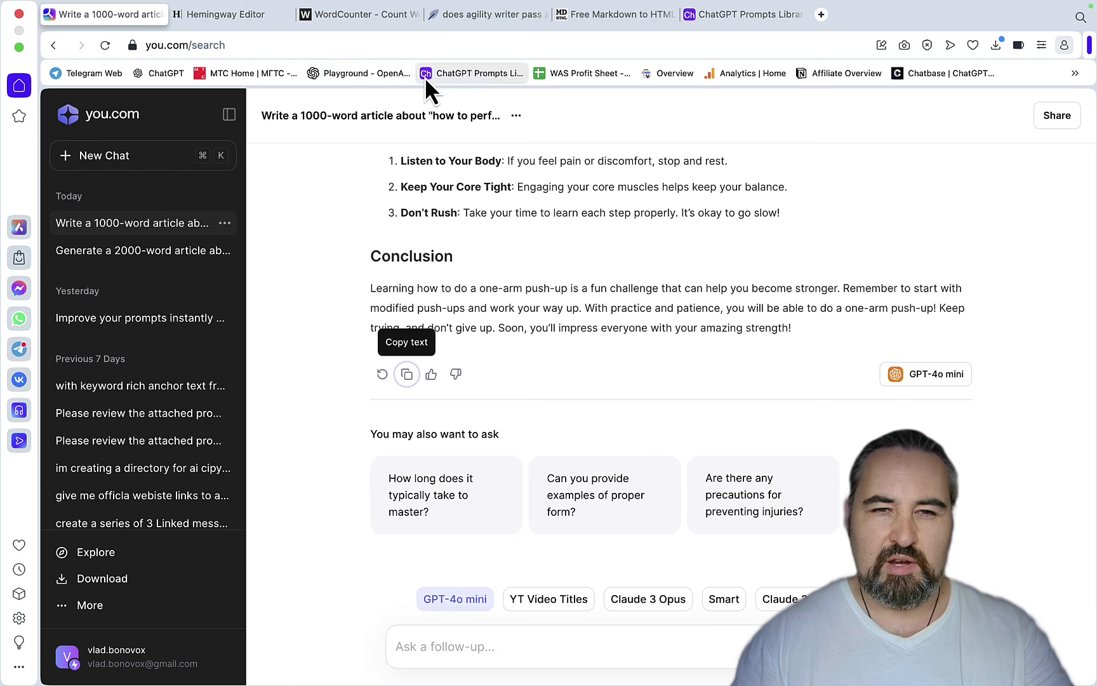
key("super+5")
Render the push-up article and recount it in WordCounter at 886 words
key("super+v")
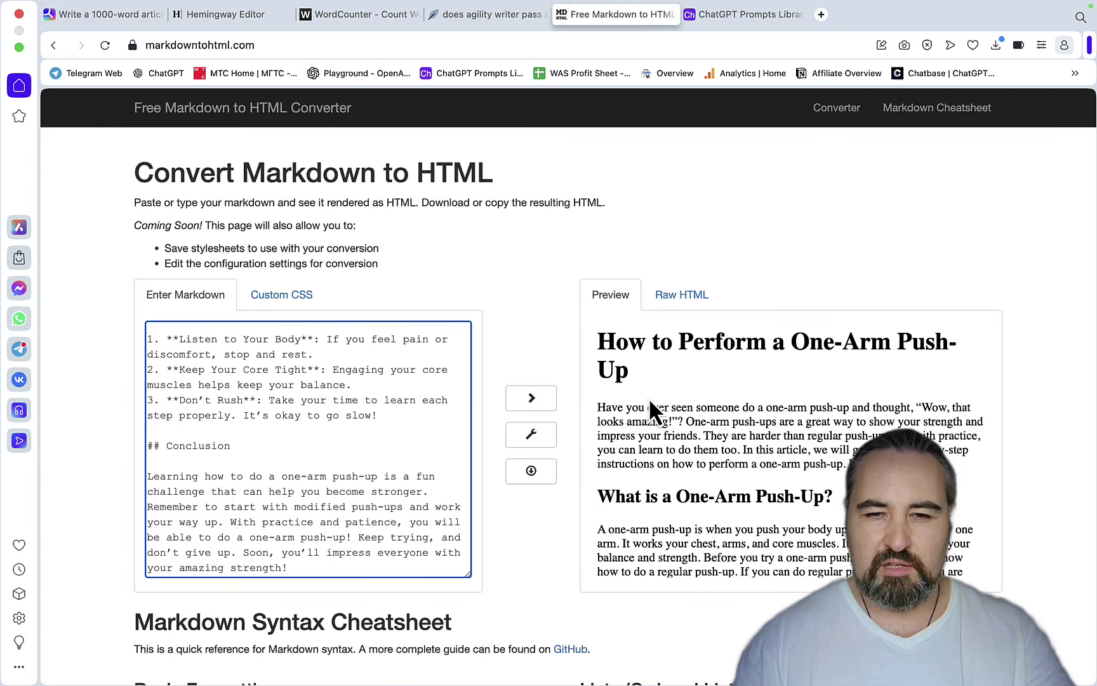
left_click(663, 399)
key("super+a")
key("super+c")
key("super+3")
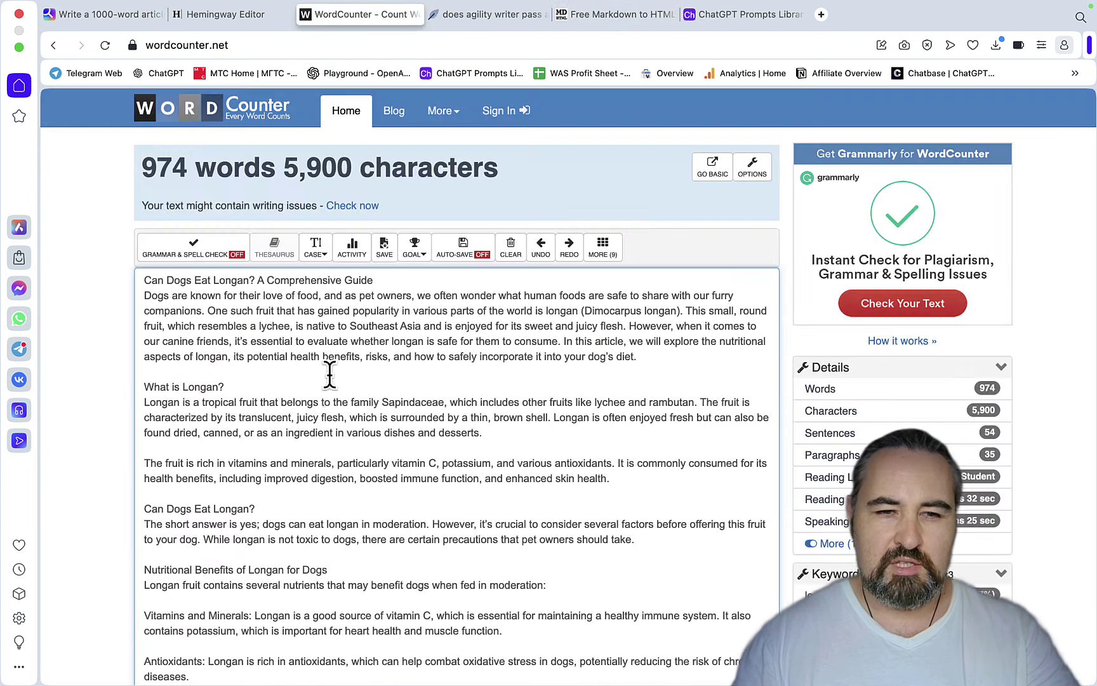
key("super+a")
key("super+v")
scroll(294, 343, "up", 15)
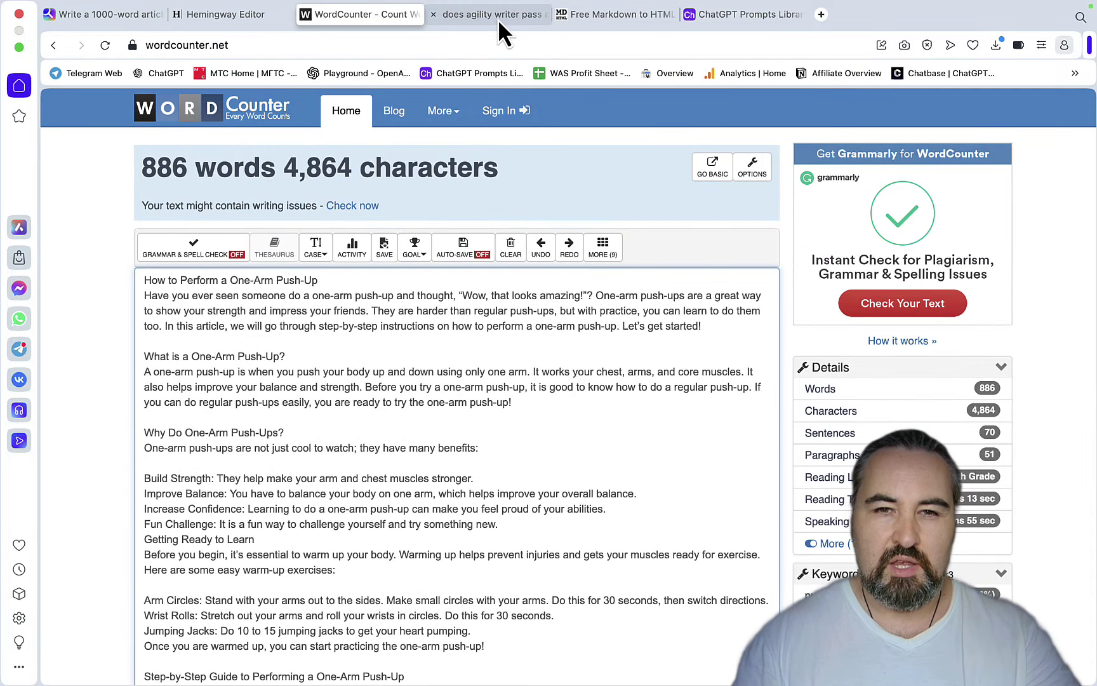
Check the article's readability in Hemingway Editor: Grade 4 at 882 words
left_click(246, 15)
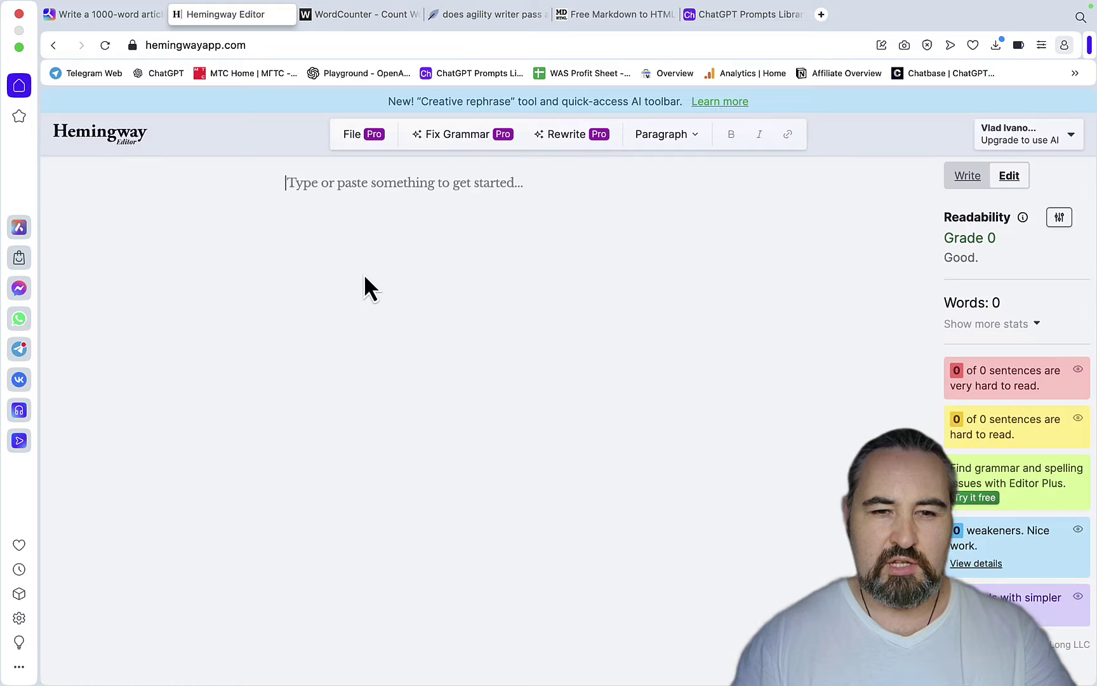
left_click(366, 177)
key("super+v")
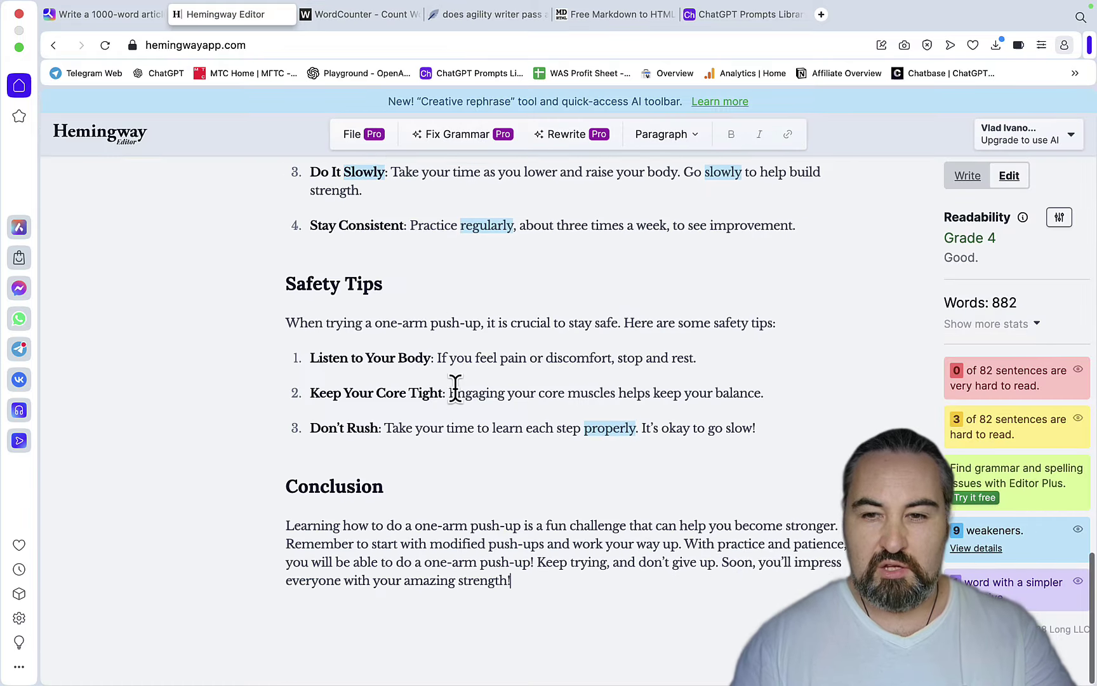
scroll(455, 386, "up", 20)
scroll(457, 393, "down", 10)
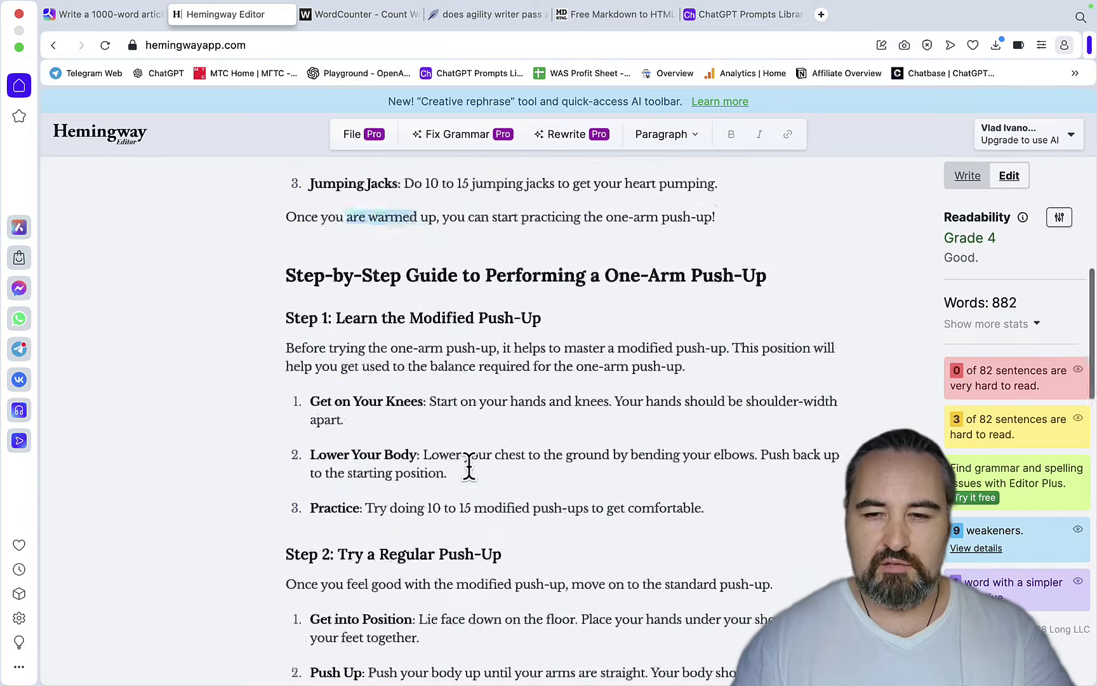
scroll(469, 466, "down", 10)
Enter 4 in the GPT-4o mini Readability cell and fill it yellow
mouse_move(698, 660)
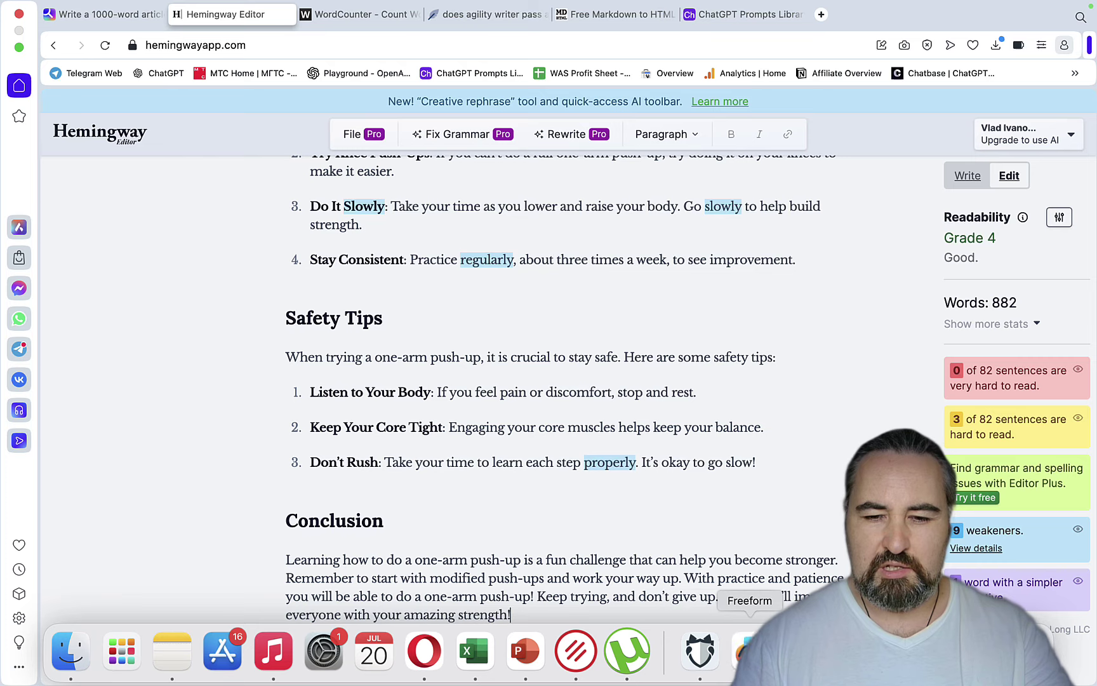
left_click(750, 650)
left_click(1045, 554)
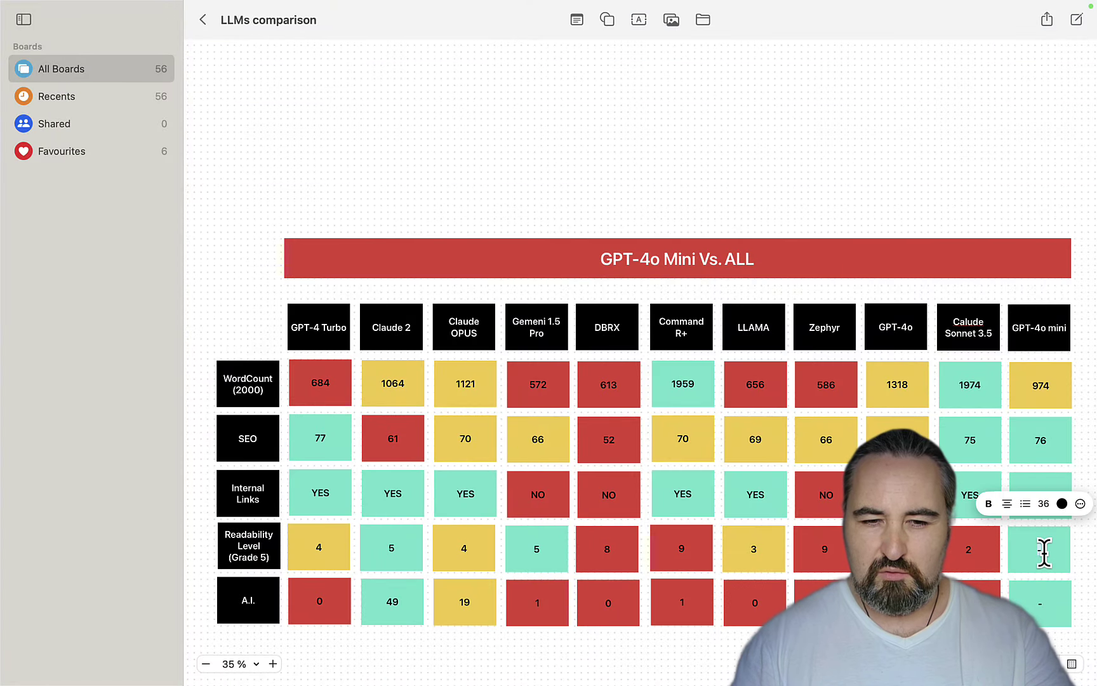
key("Escape")
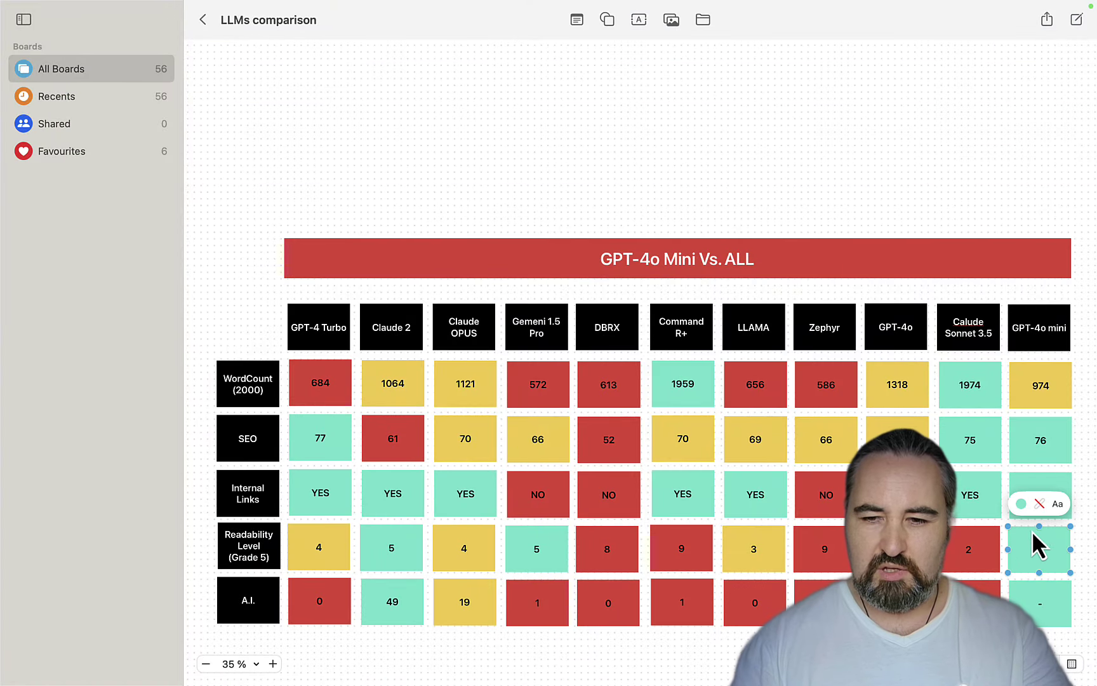
left_click(1020, 504)
left_click(992, 440)
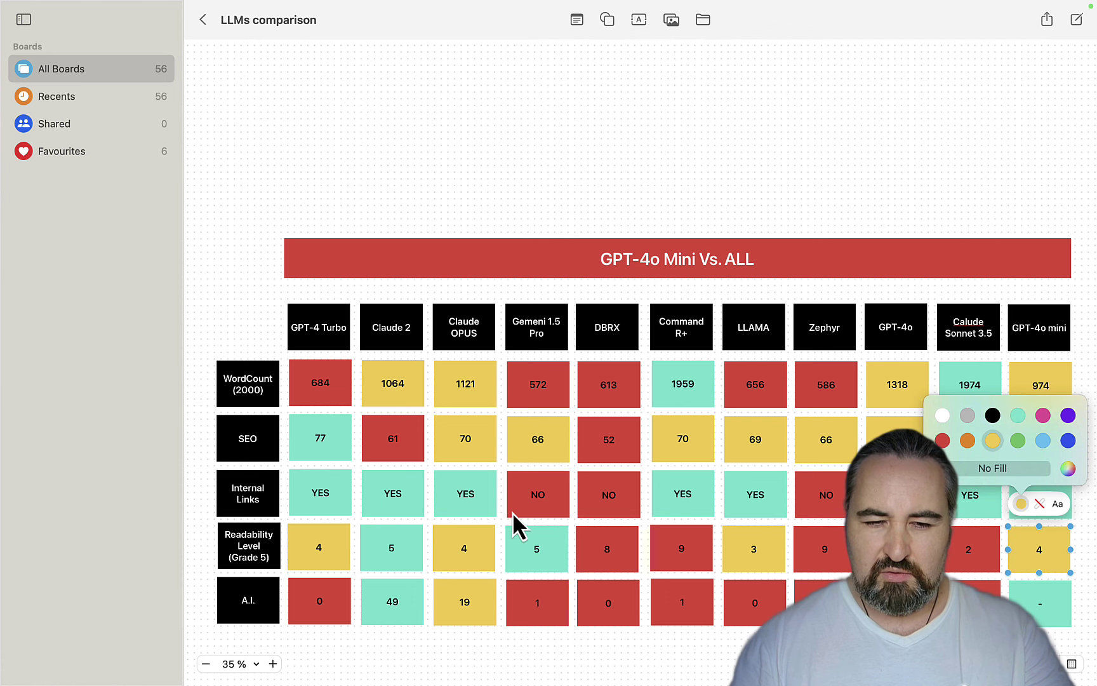
Compare against the readability cell colours of Claude 2, Gemini 1.5 Pro, GPT-4 Turbo and Claude Sonnet 3.5
left_click(389, 554)
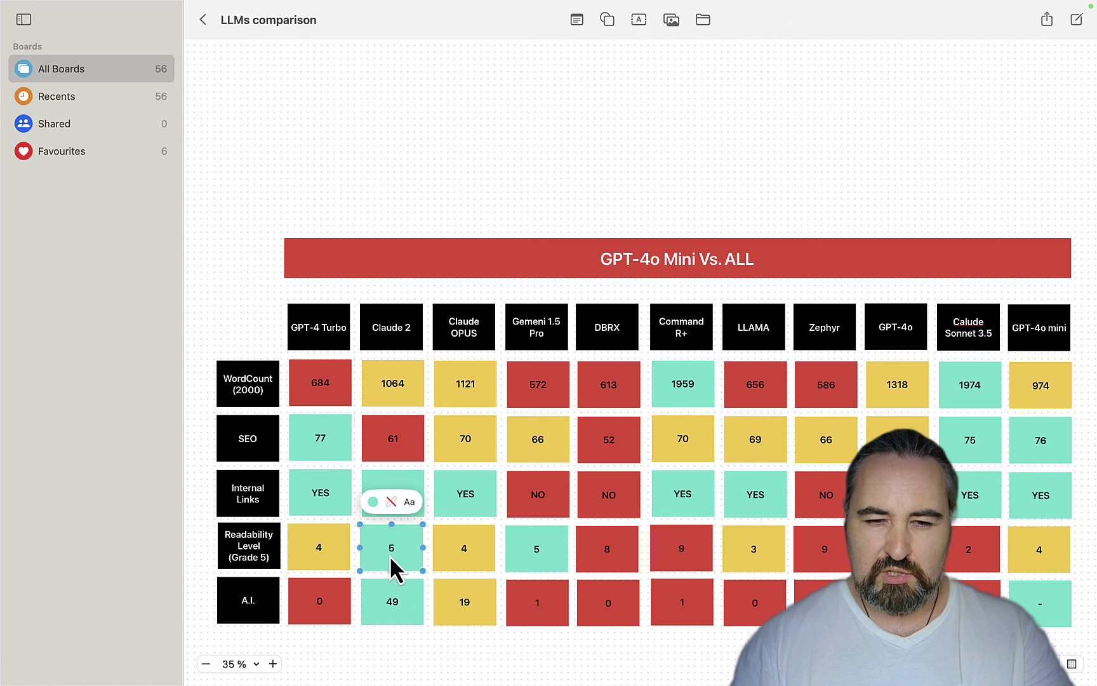
left_click(547, 562)
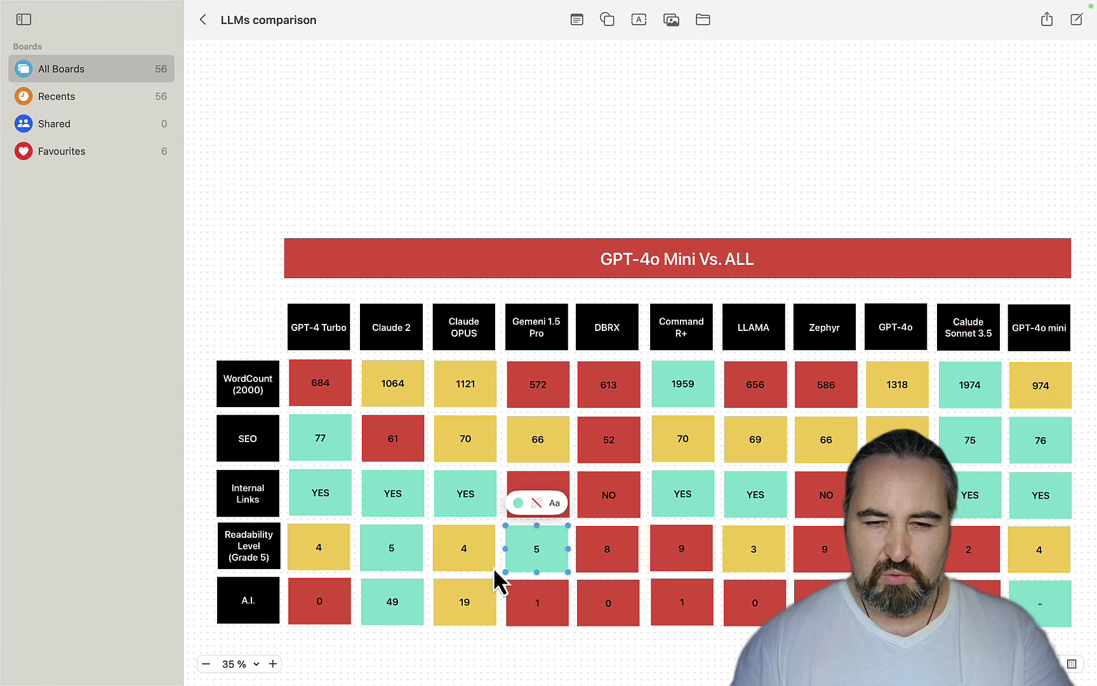
left_click(334, 561)
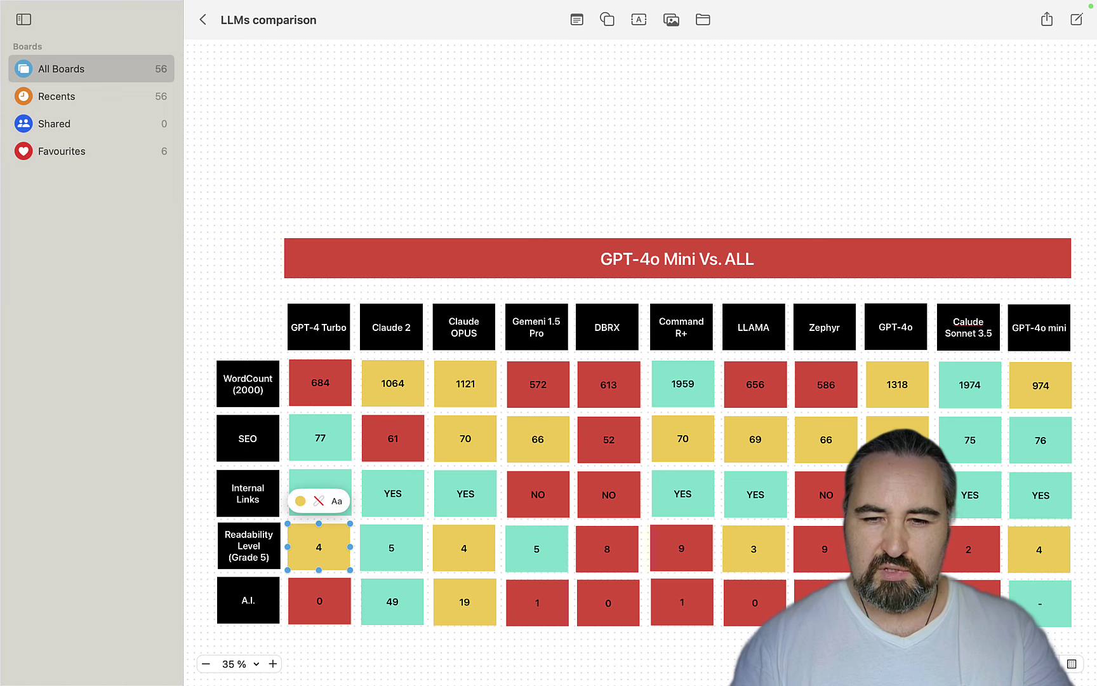
left_click(977, 561)
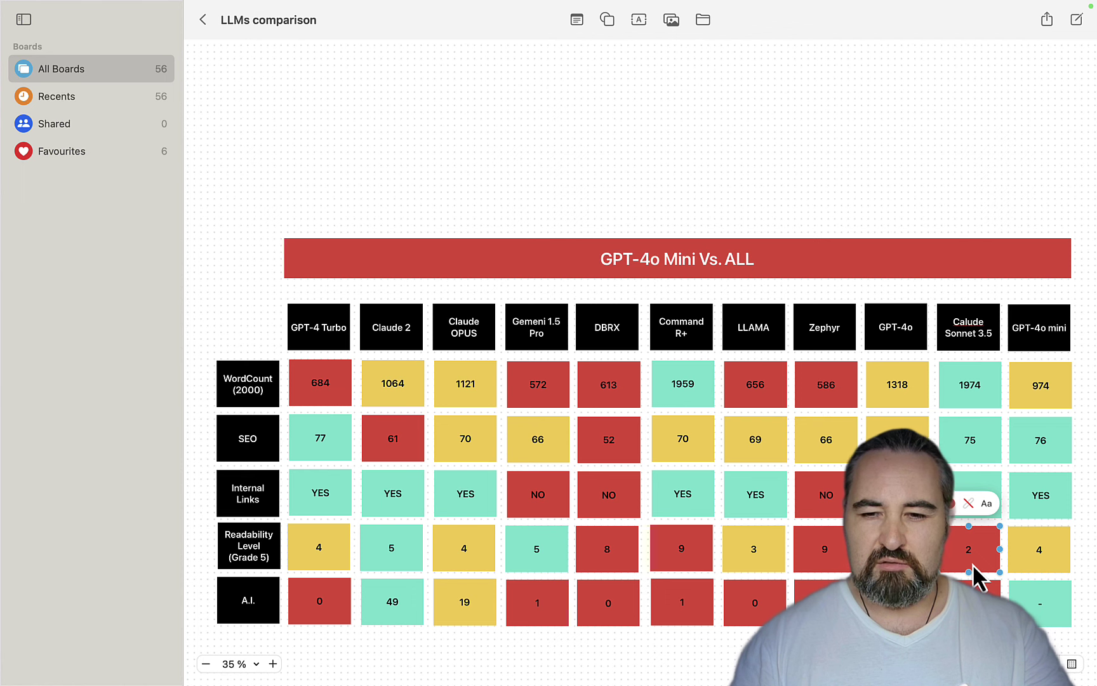
left_click(1057, 563)
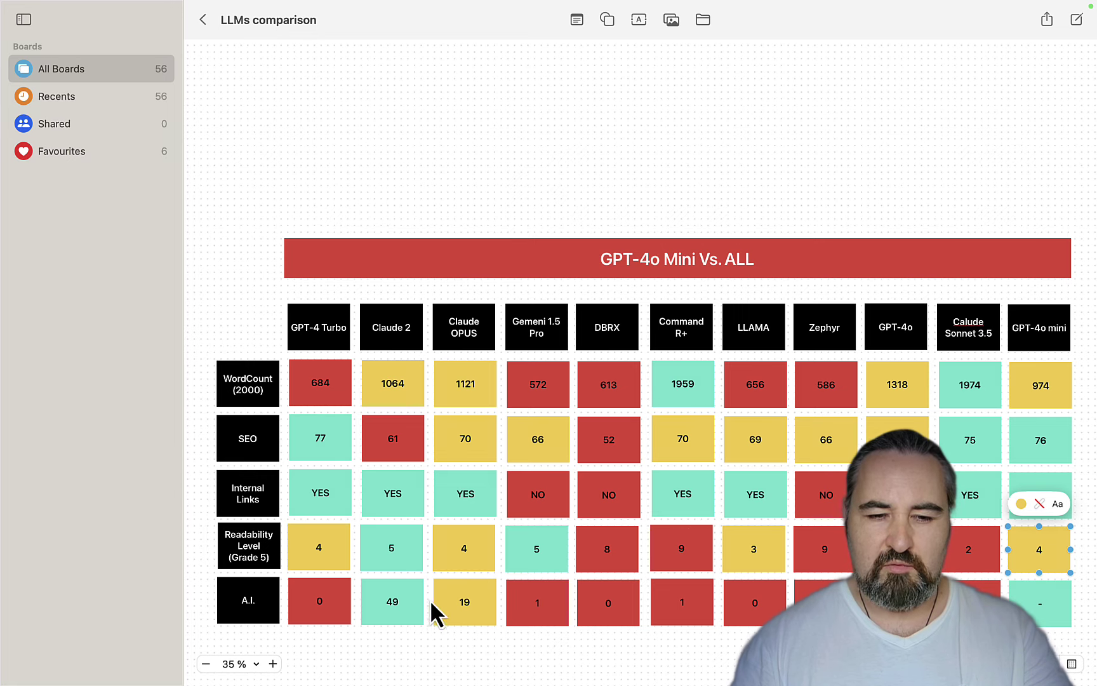
Paste the push-up article into Originality.ai and scan it, returning Likely AI at 100% confidence
left_click(421, 653)
left_click(300, 417)
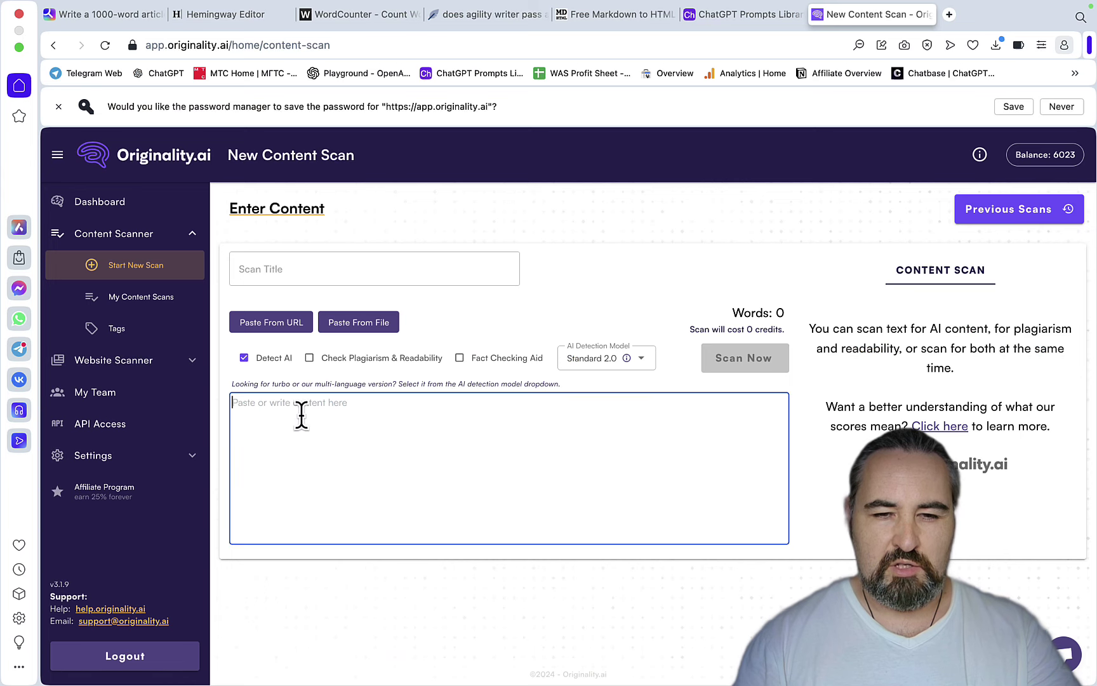
key("super+v")
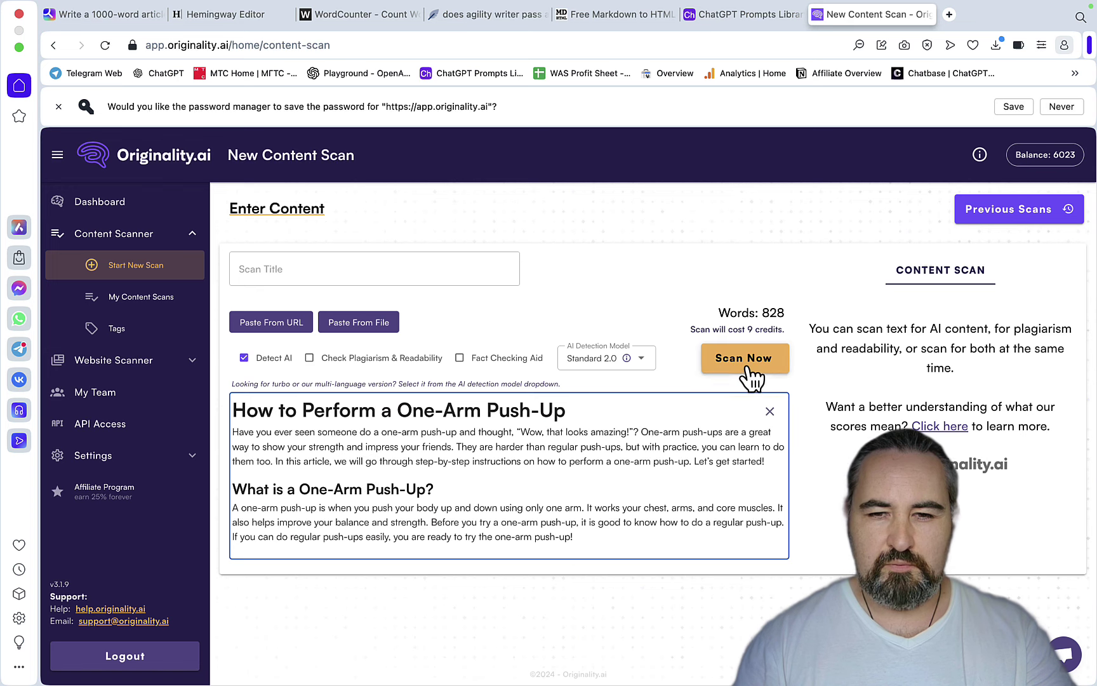
left_click(746, 367)
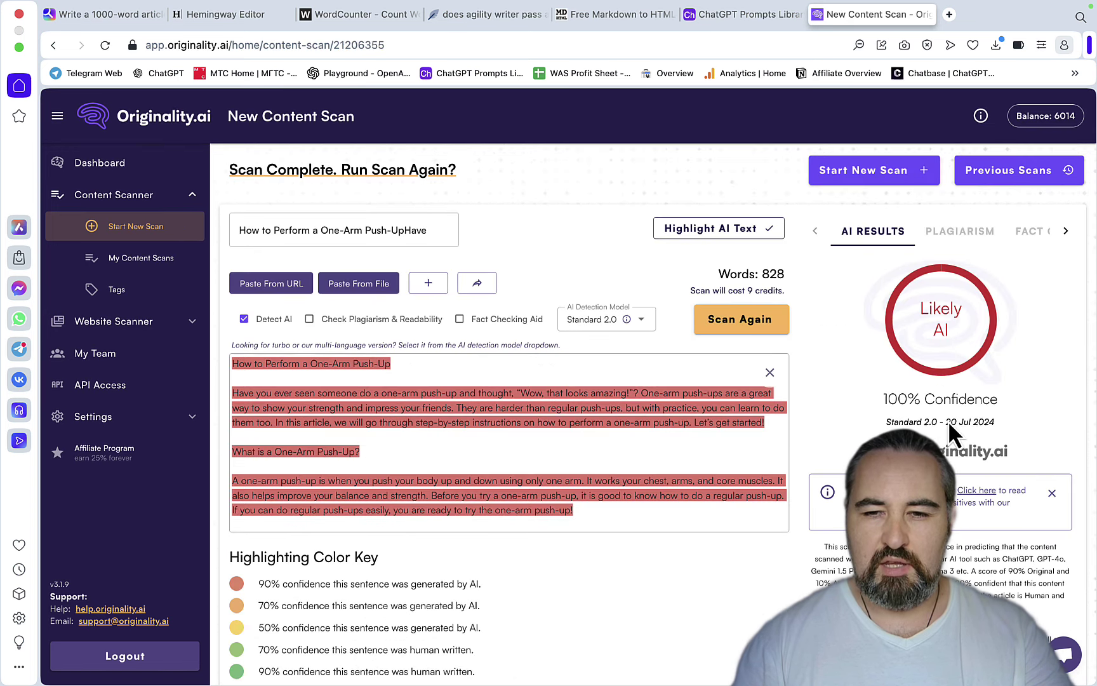
mouse_move(796, 657)
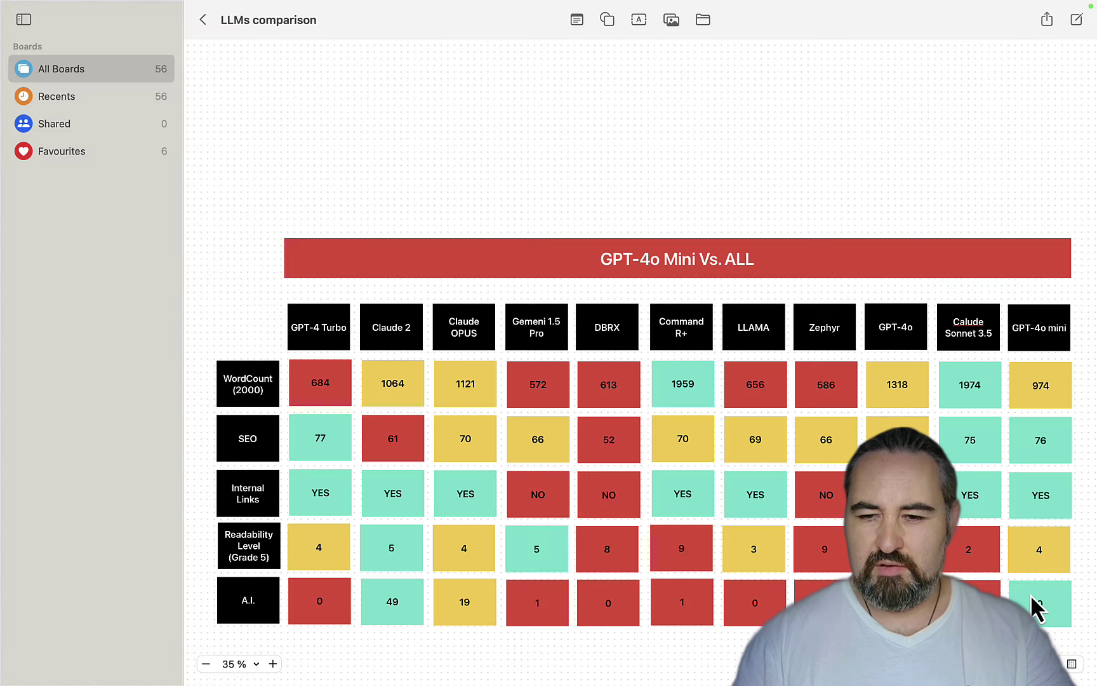
Fill the GPT-4o mini A.I. cell, reading 0, with red, then review the word-count cell
left_click(1030, 597)
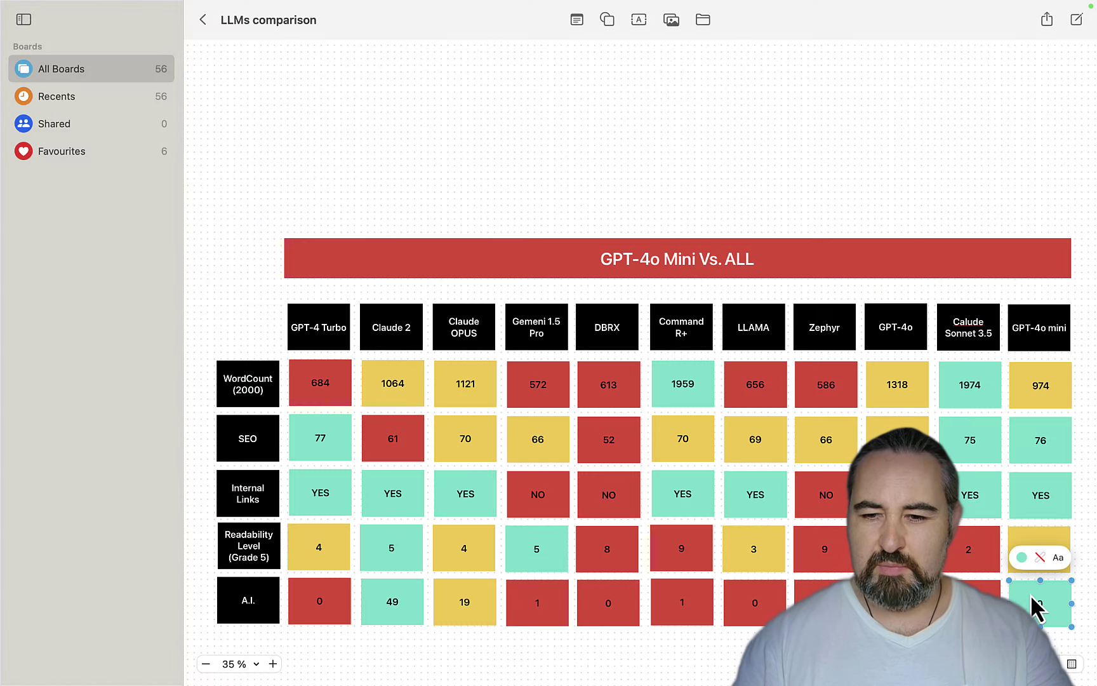
left_click(1021, 558)
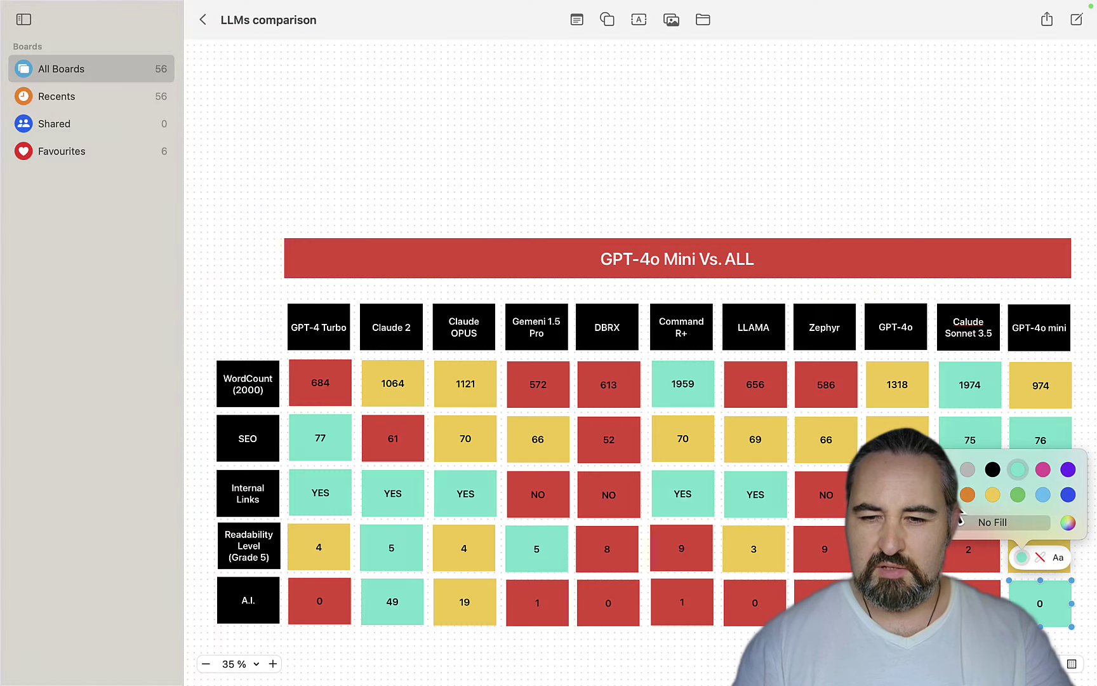
left_click(942, 495)
left_click(1082, 381)
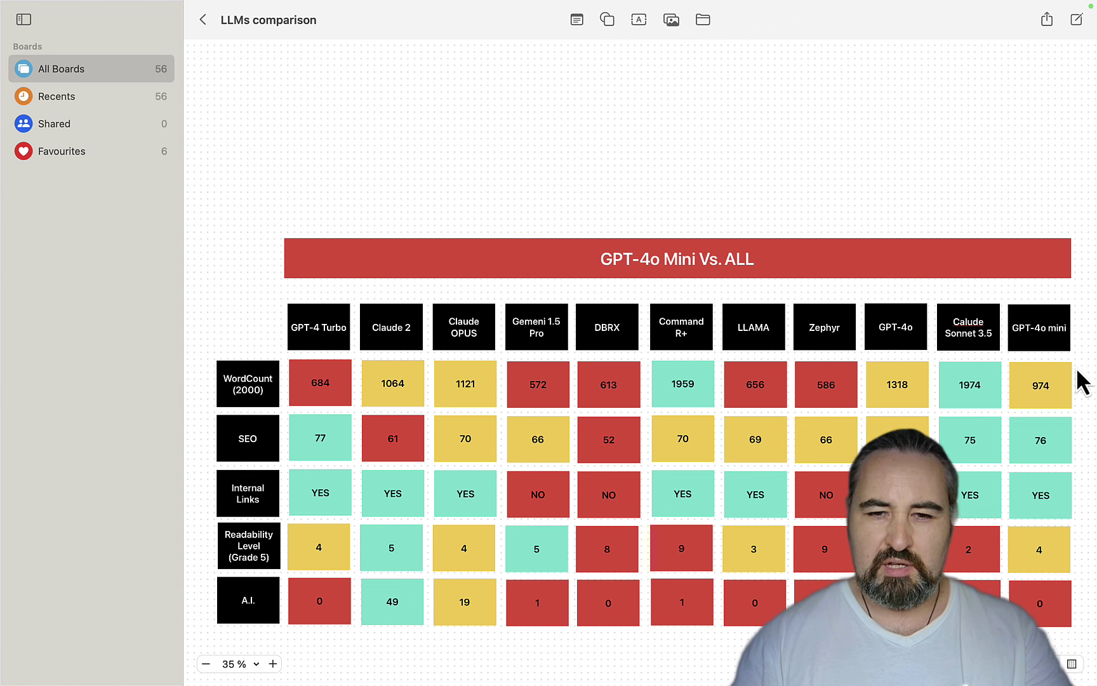
left_click(1052, 390)
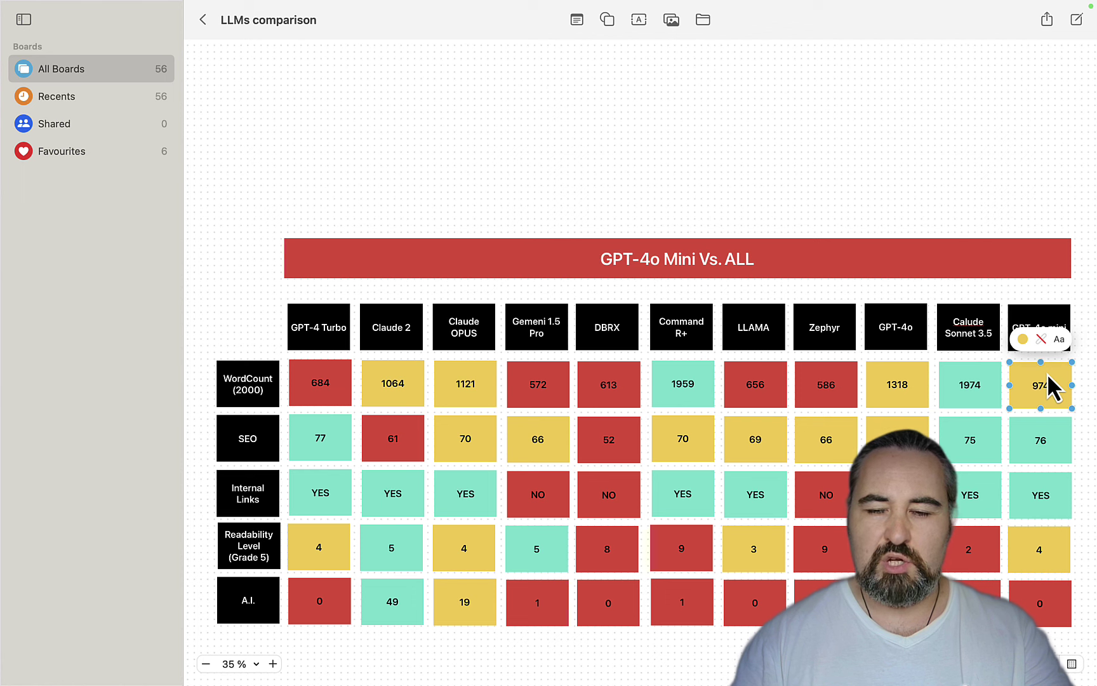
left_click(1056, 456)
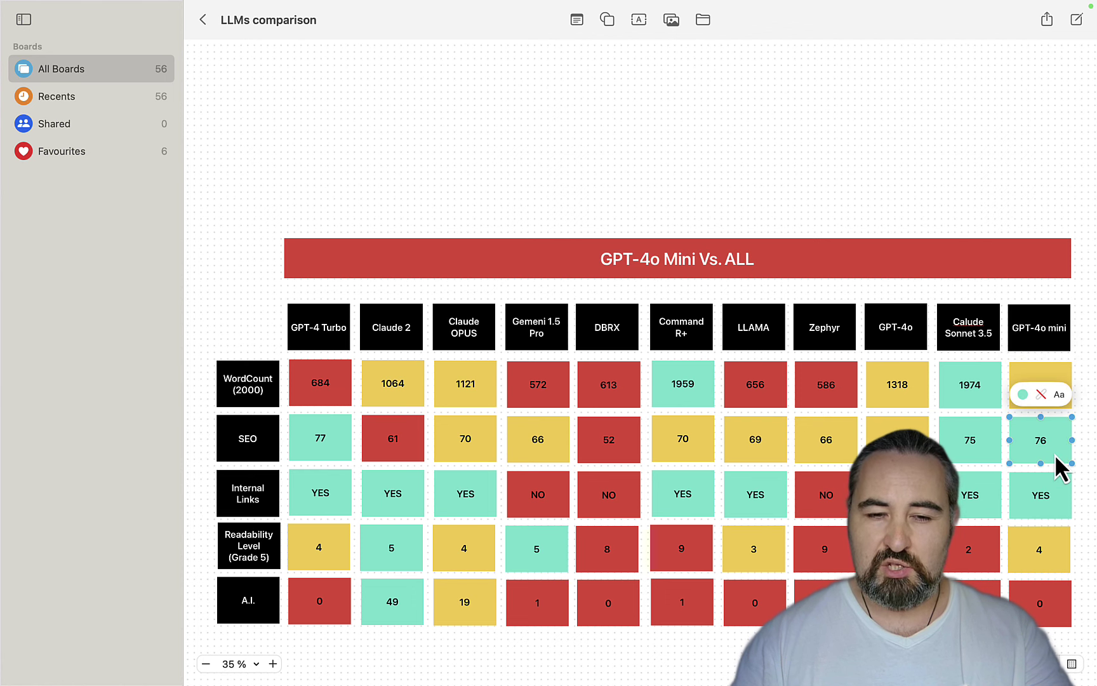
left_click(1052, 510)
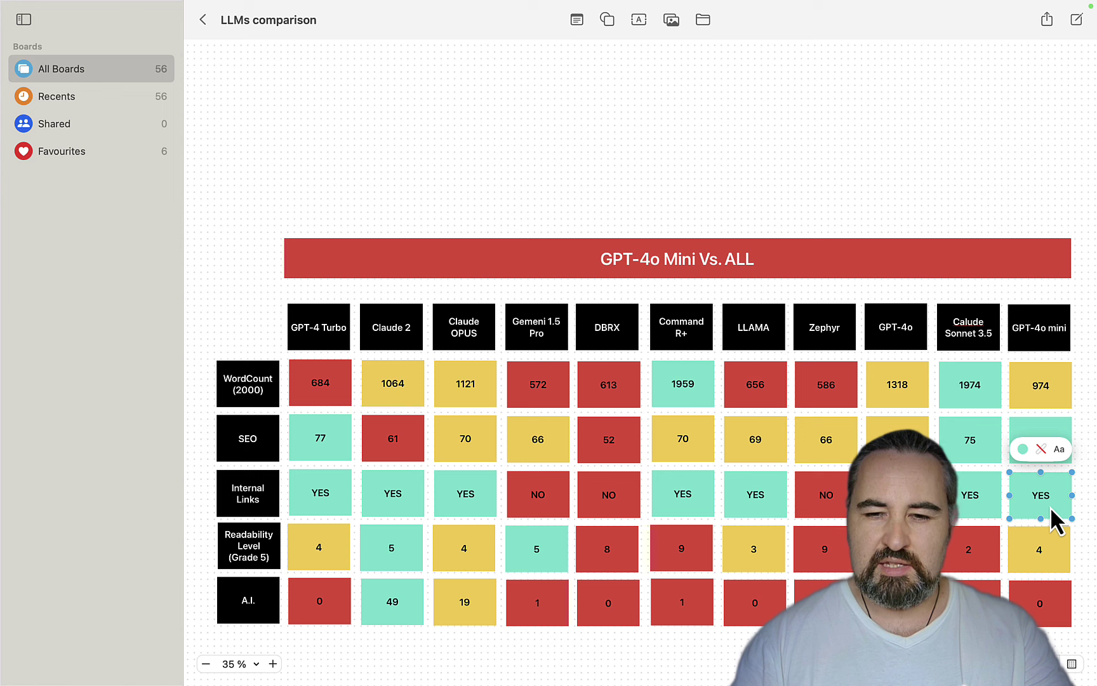
left_click(1056, 563)
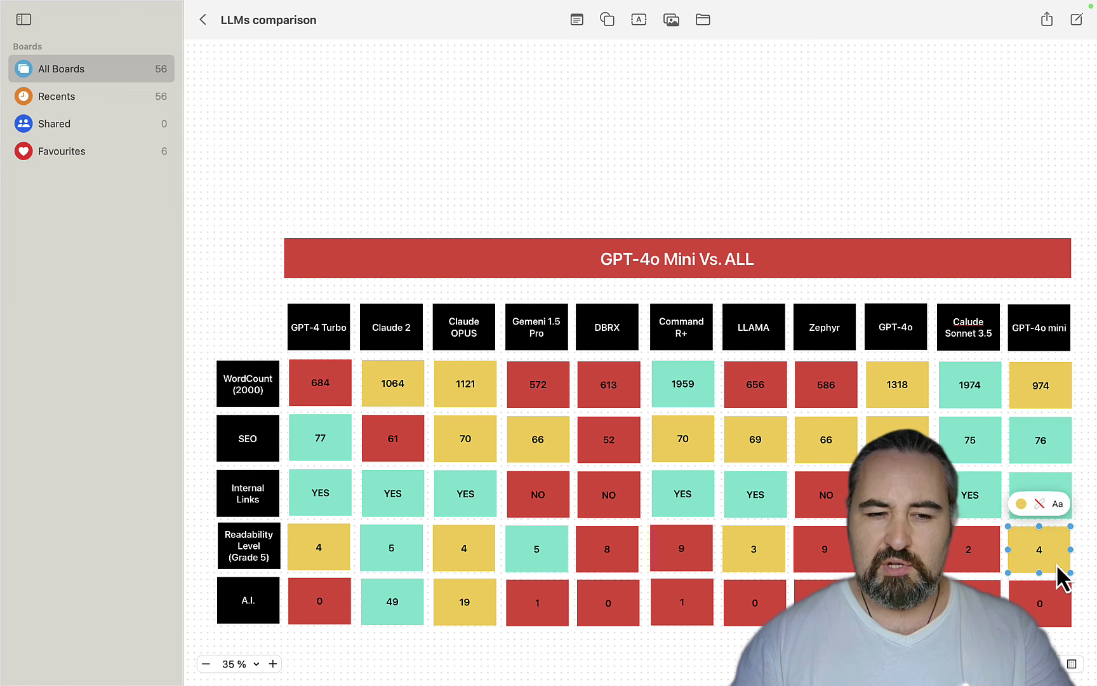
left_click(1059, 612)
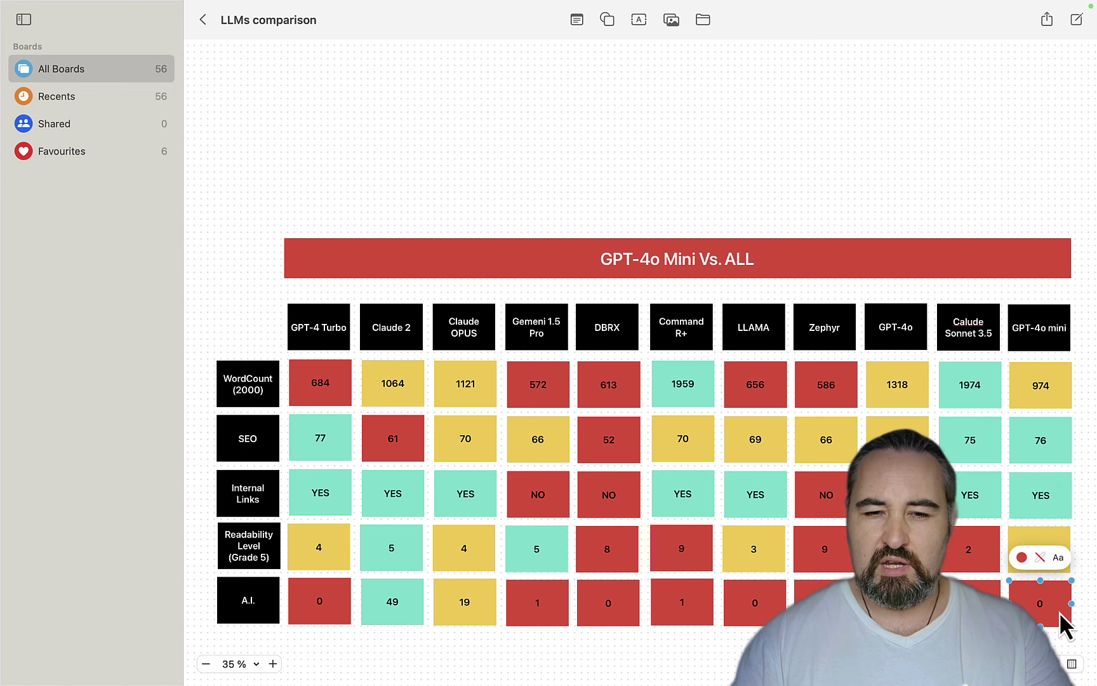
left_click(1079, 455)
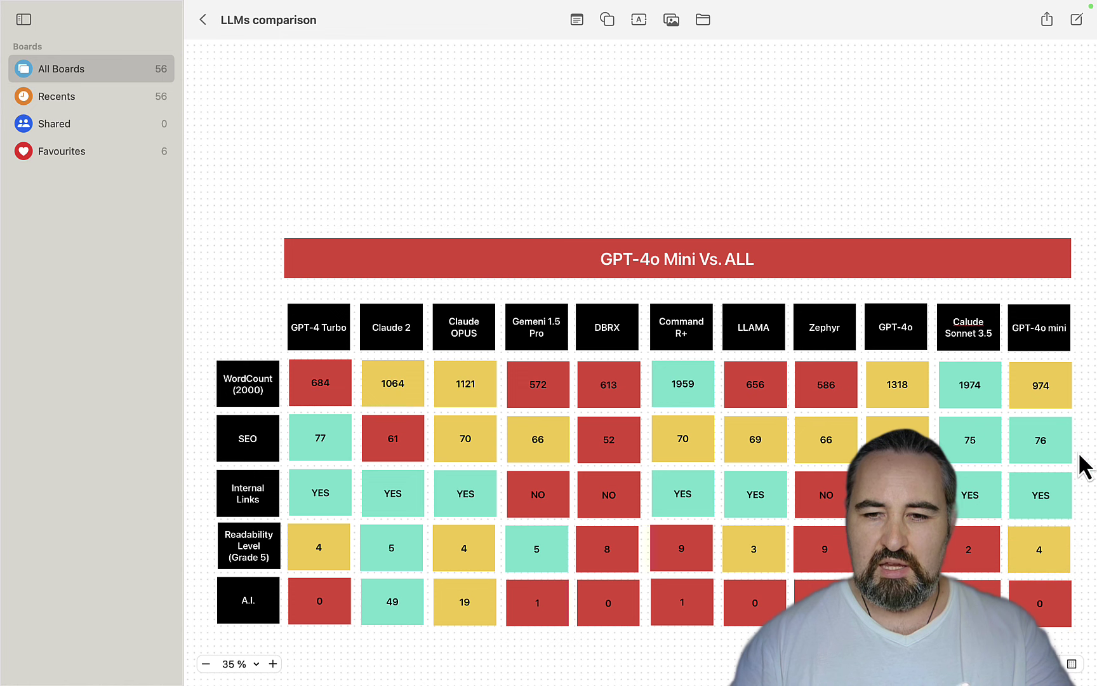